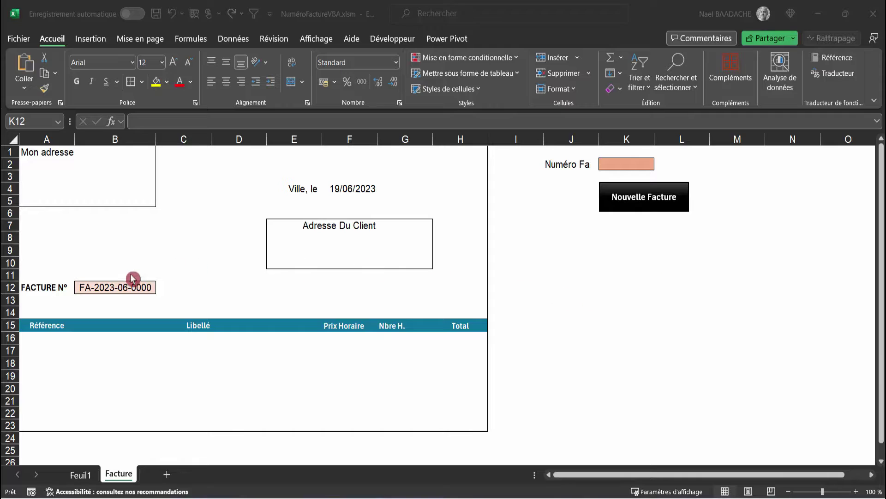
Review the invoice number formula, the invoice date in F4 and the empty K2 counter
left_click(117, 288)
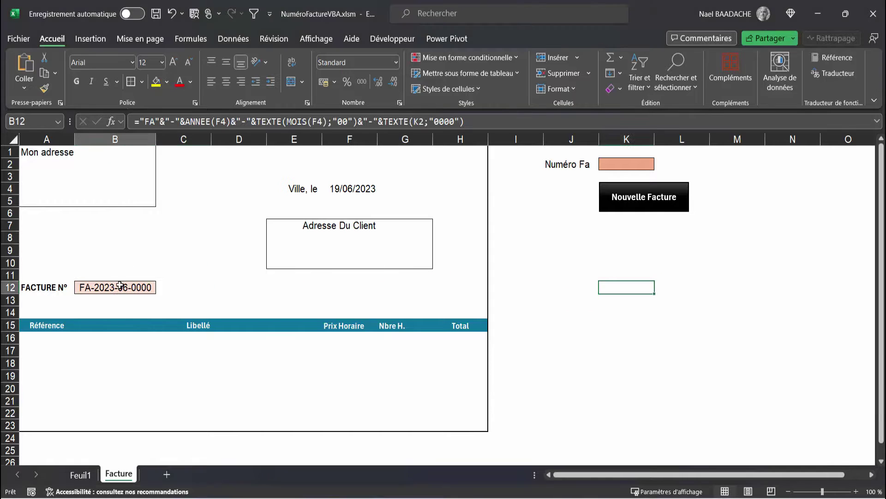
left_click(444, 298)
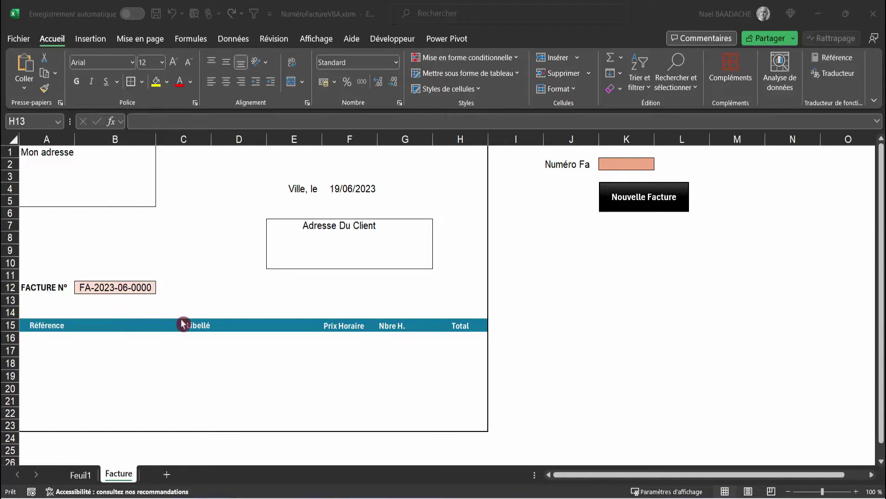
left_click(365, 188)
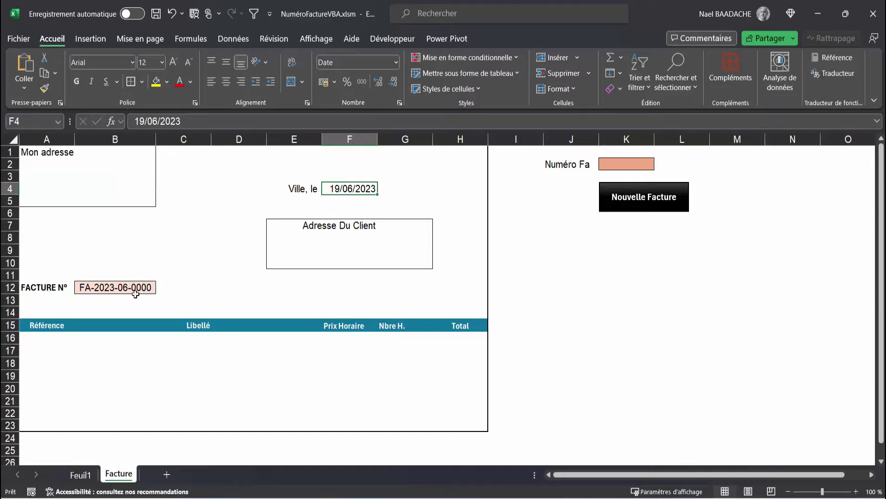
left_click(636, 164)
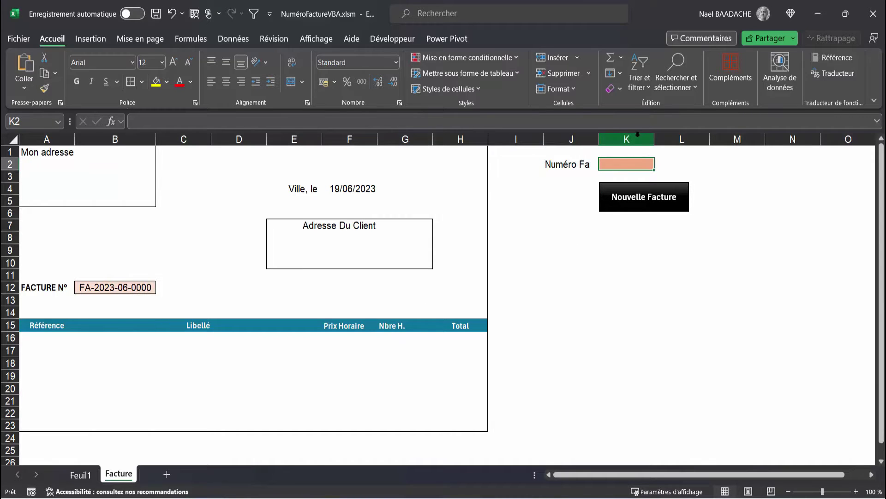
left_click(644, 204)
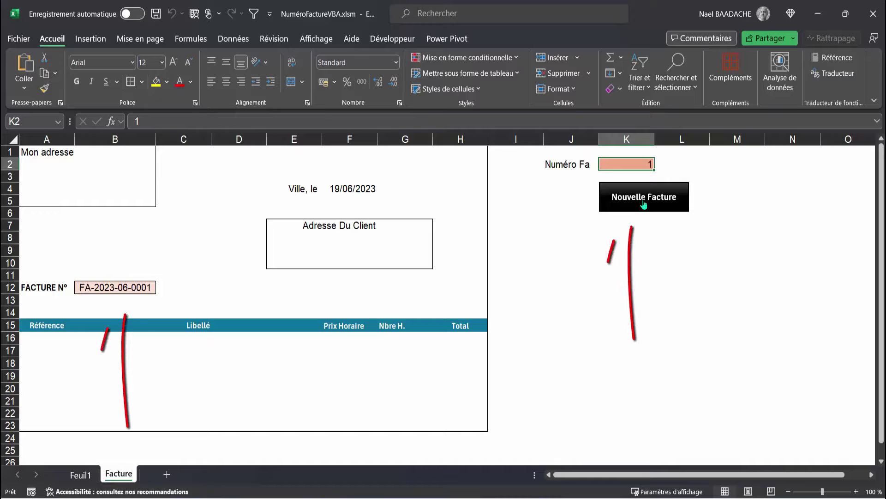
left_click(644, 204)
left_click(644, 204)
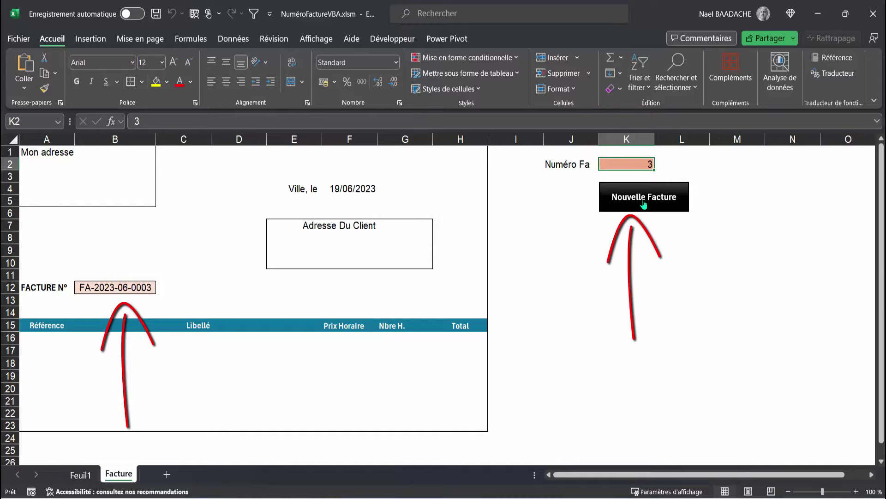
left_click(644, 204)
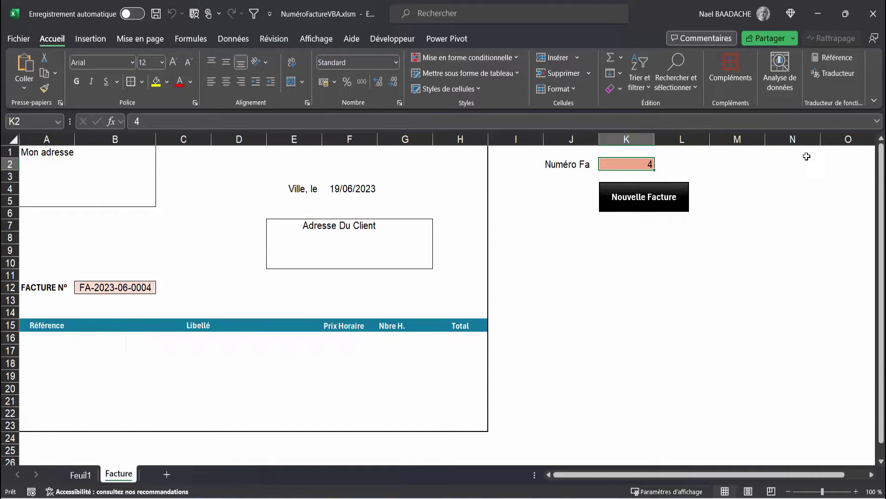
key("Delete")
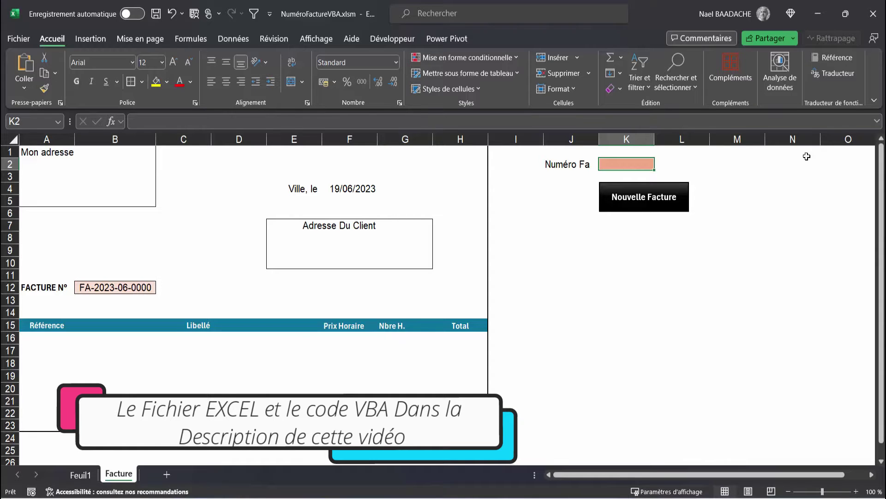
Switch to the blank Classeur1 invoice template and select the empty invoice number cell B12
left_click(633, 209)
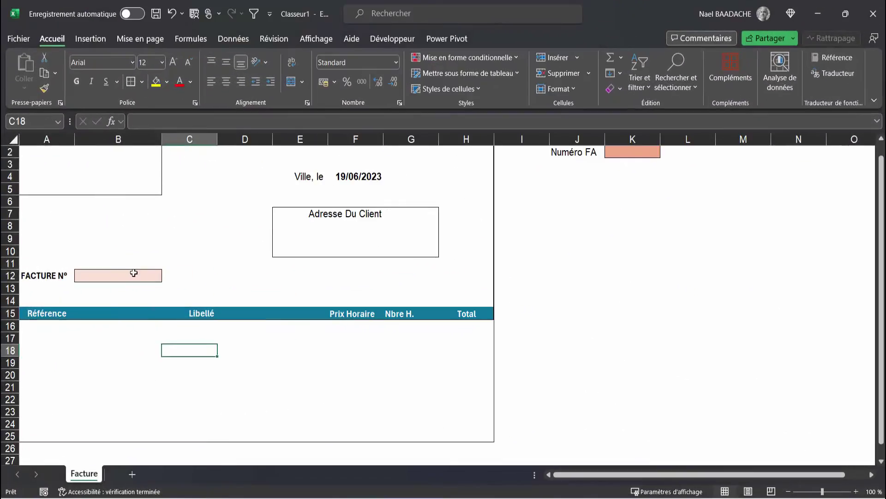
left_click(132, 276)
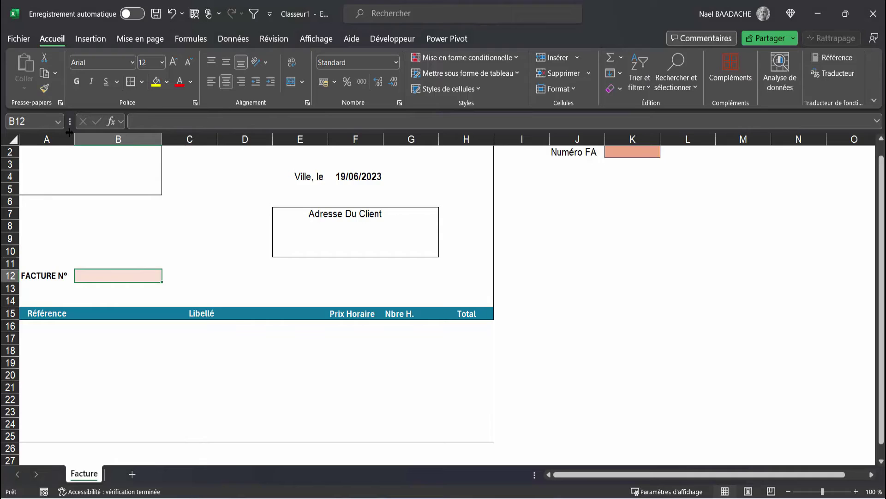
left_click(120, 353)
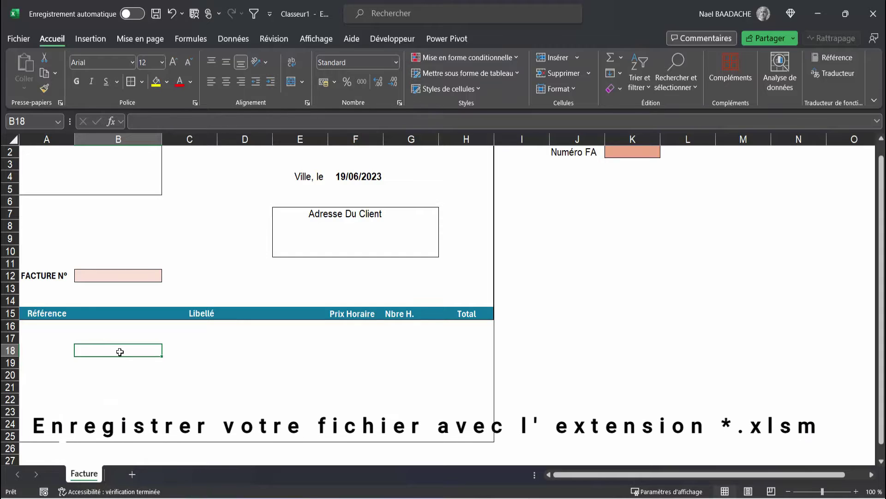
type("fa")
key("BackSpace")
key("BackSpace")
type("FA-")
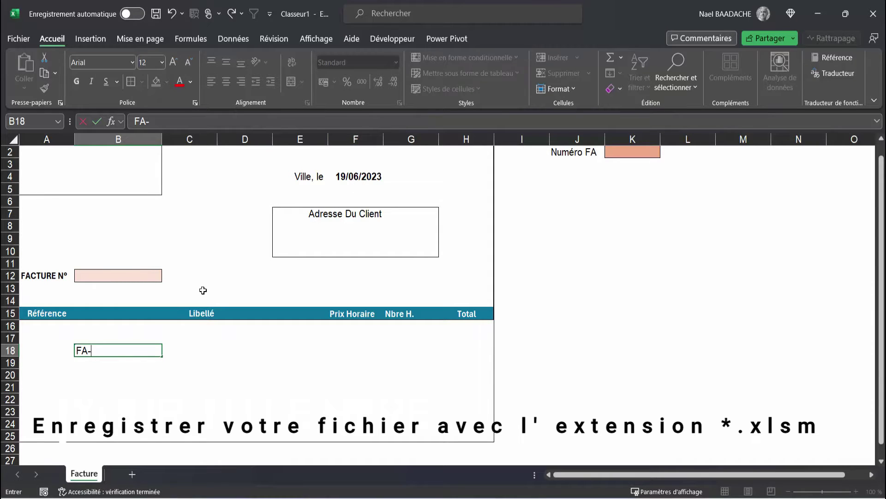
type("2023-")
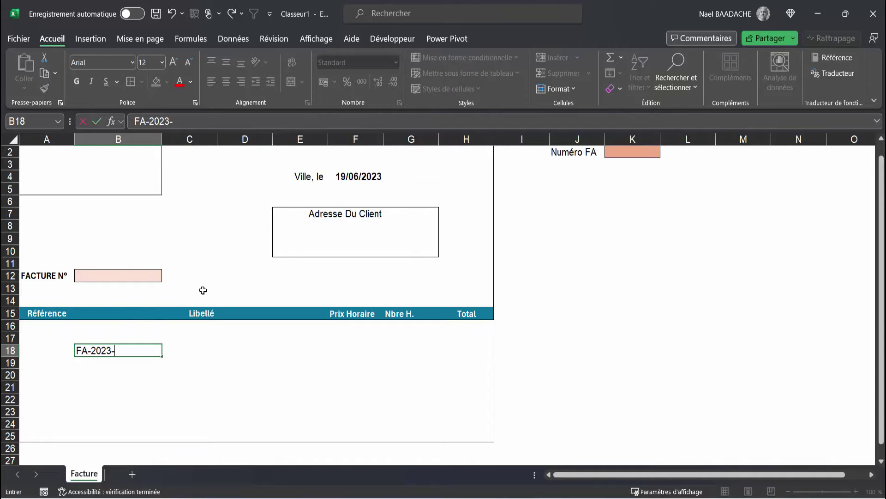
type("06-")
type("00")
type("00")
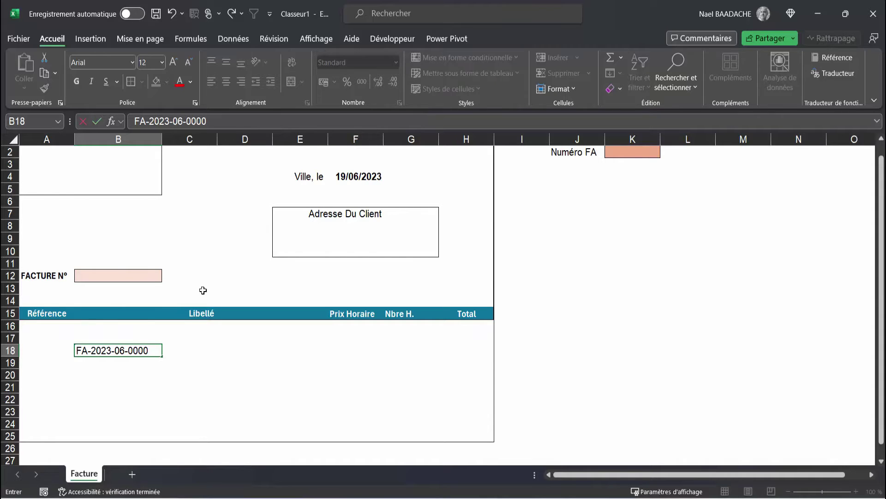
key("Return")
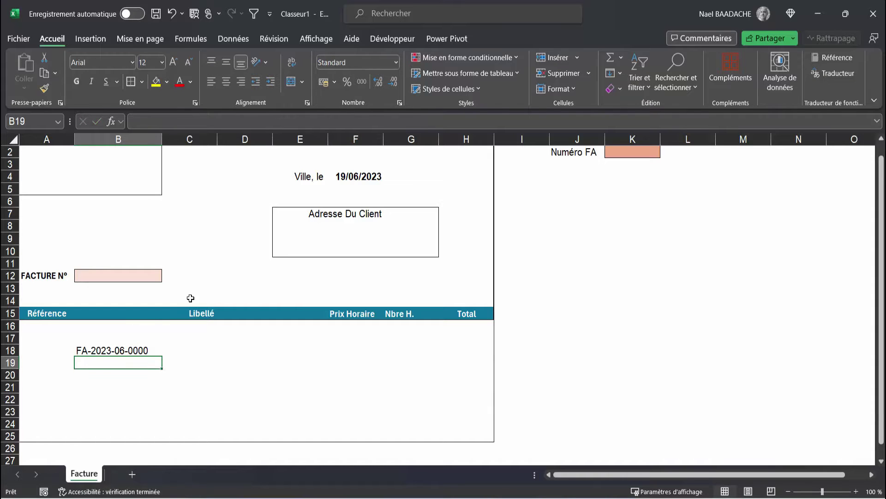
left_click(120, 351)
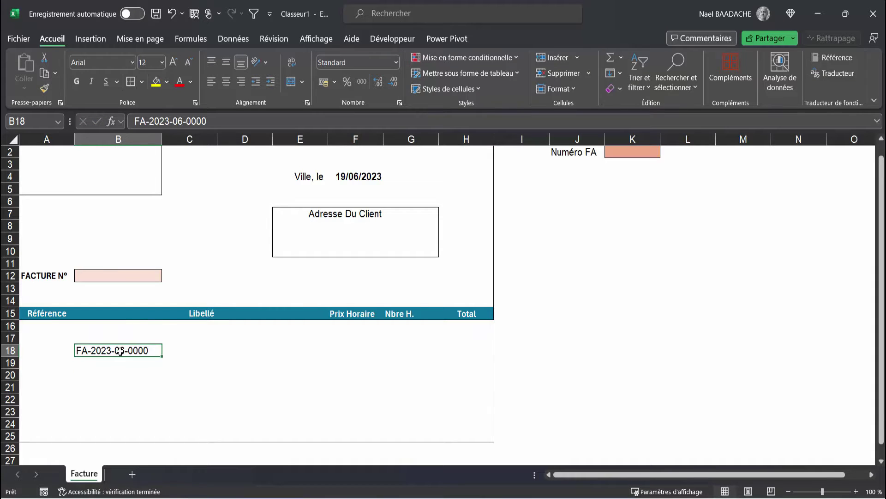
left_click(111, 276)
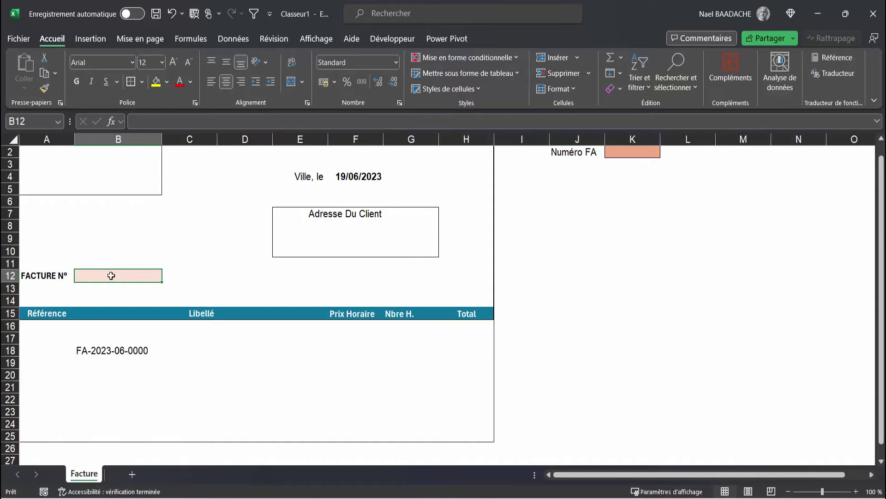
Enter ="FA"&"-"&ANNEE(F4)&"-"&MOIS(F4) in B12 so it displays FA-2023-6
type("=")
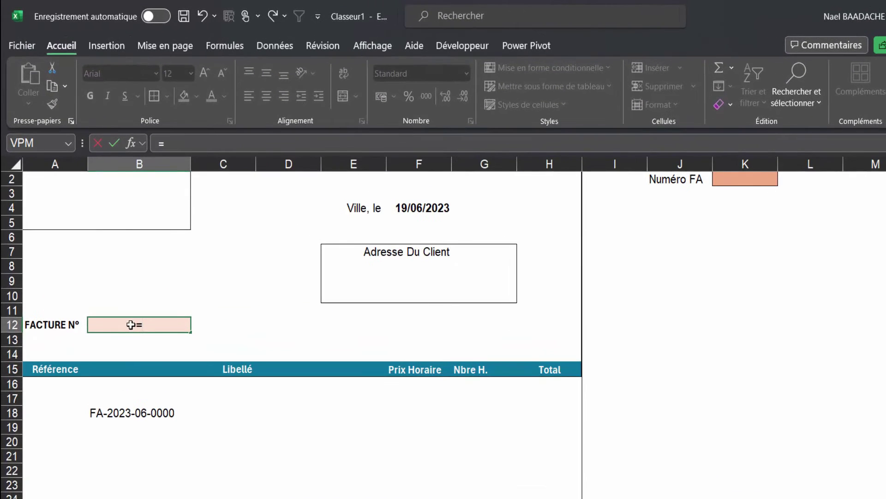
type("\"FA")
type("\"")
type("&\"")
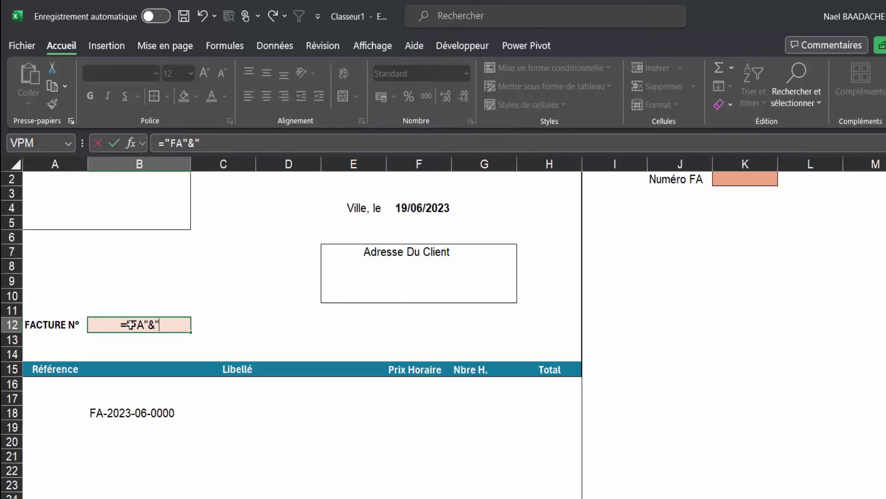
type("-\"")
type("&")
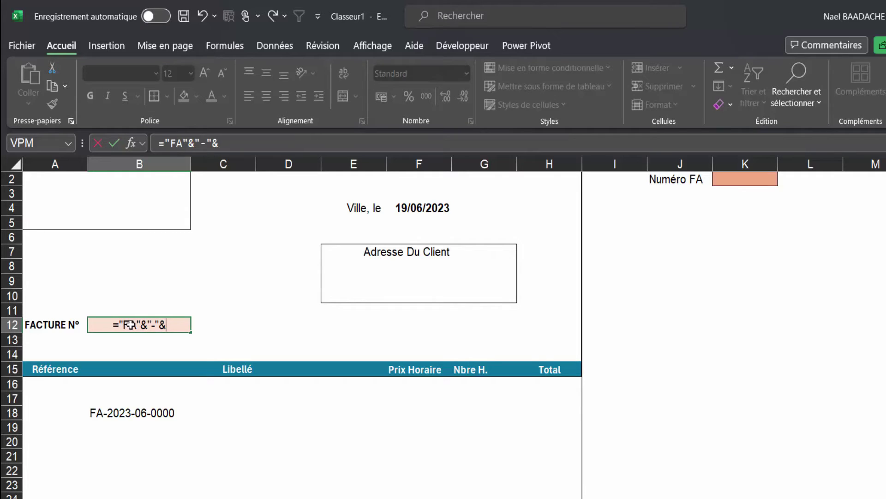
type("ANN")
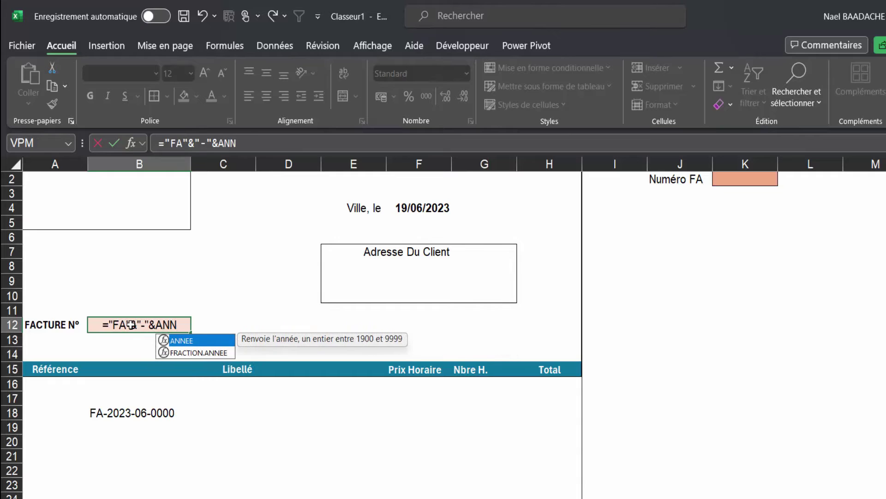
double_click(217, 341)
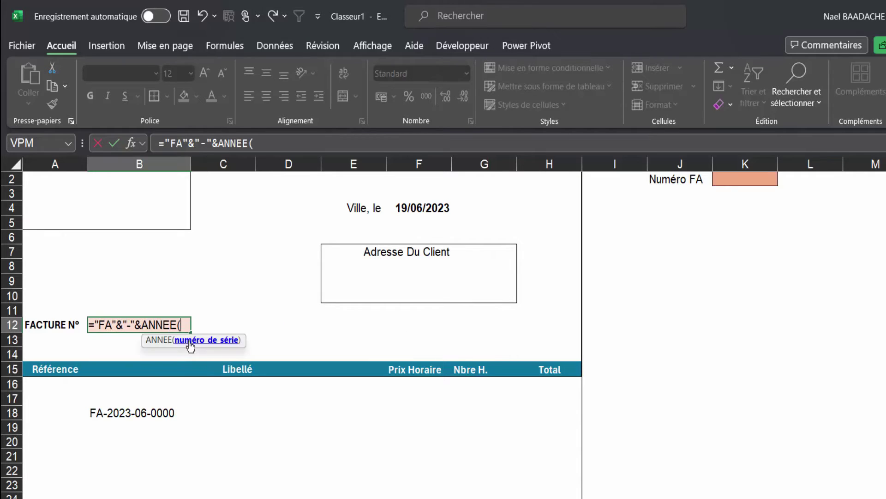
left_click(418, 209)
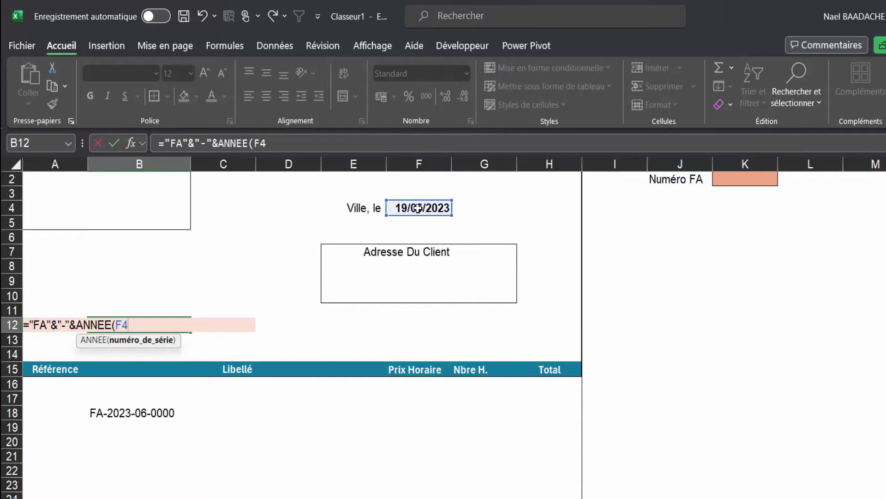
type("°")
key("BackSpace")
type(")")
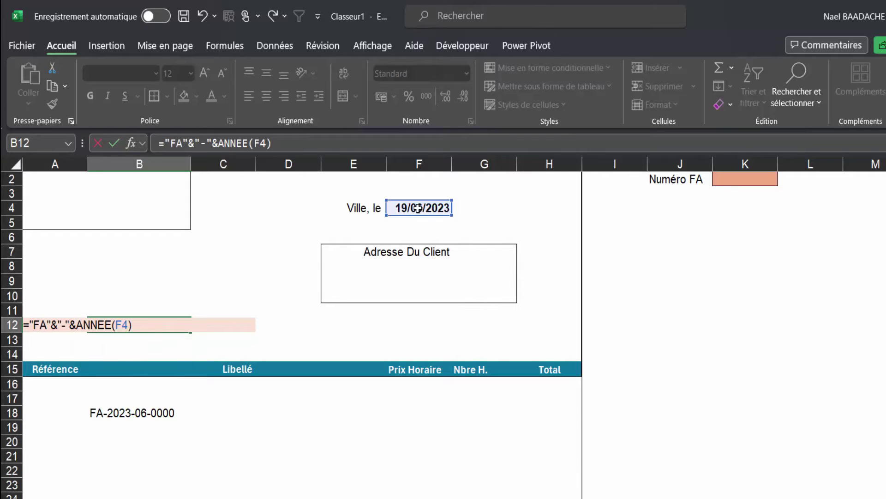
type("&")
type("\"-\"")
type("&")
type("mo")
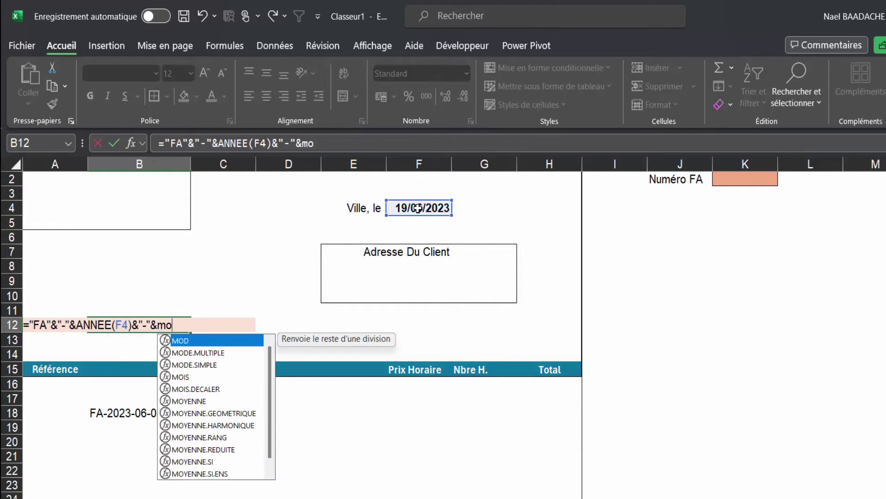
type("is(")
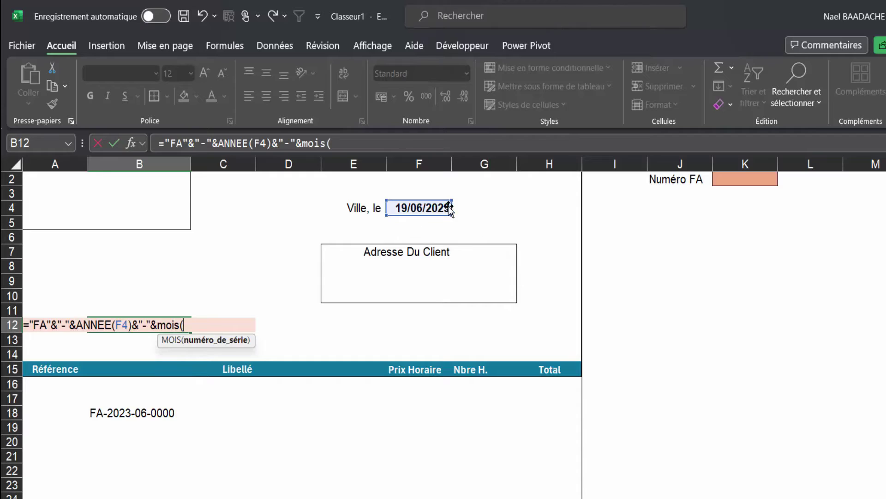
left_click(418, 209)
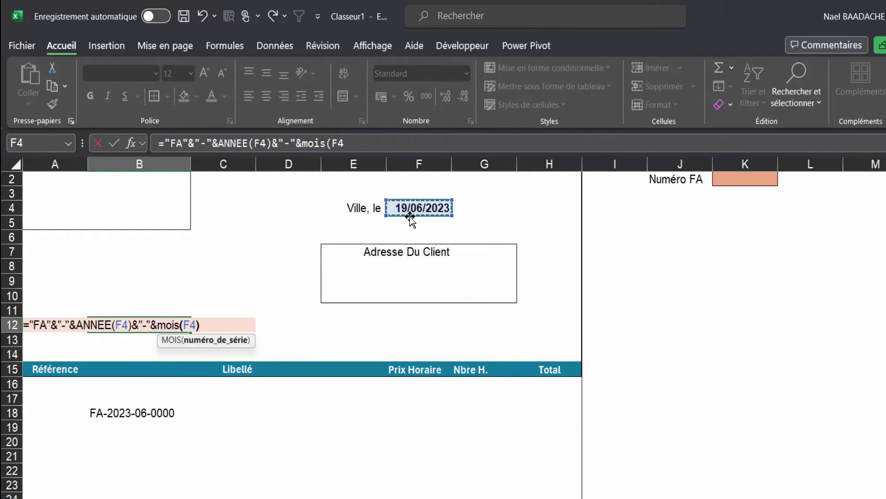
type(")")
key("Return")
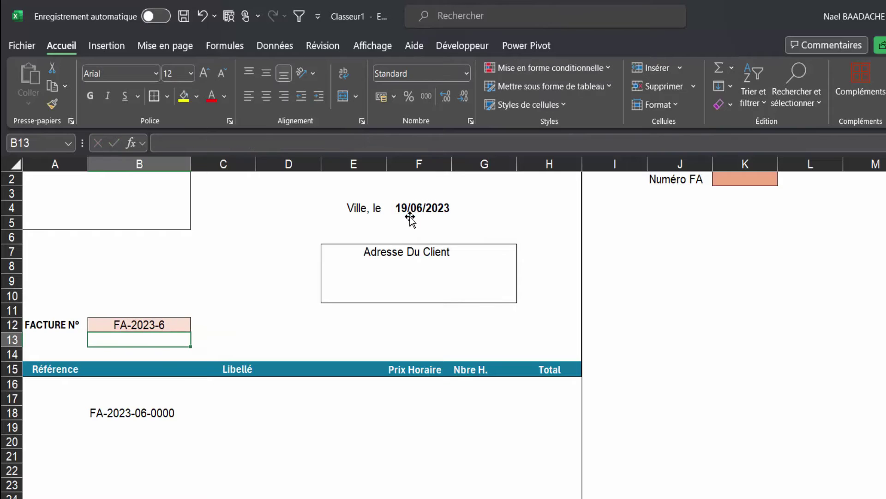
Wrap MOIS(F4) in TEXTE(…;"00") and append "-" plus K2 in B12, showing FA-2023-06-
key("Up")
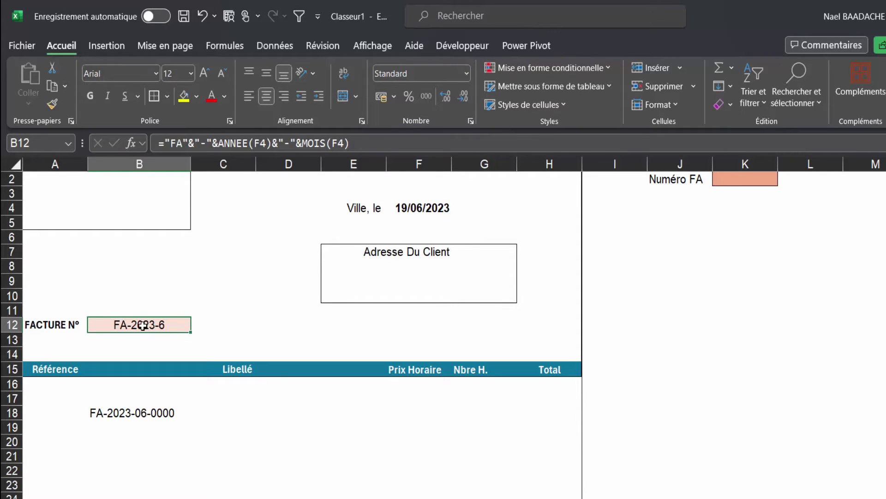
key("F2")
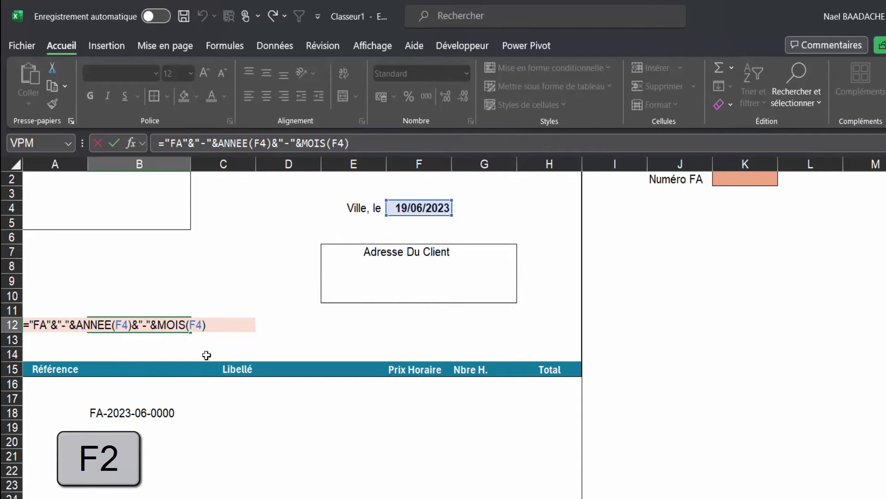
type("TEX")
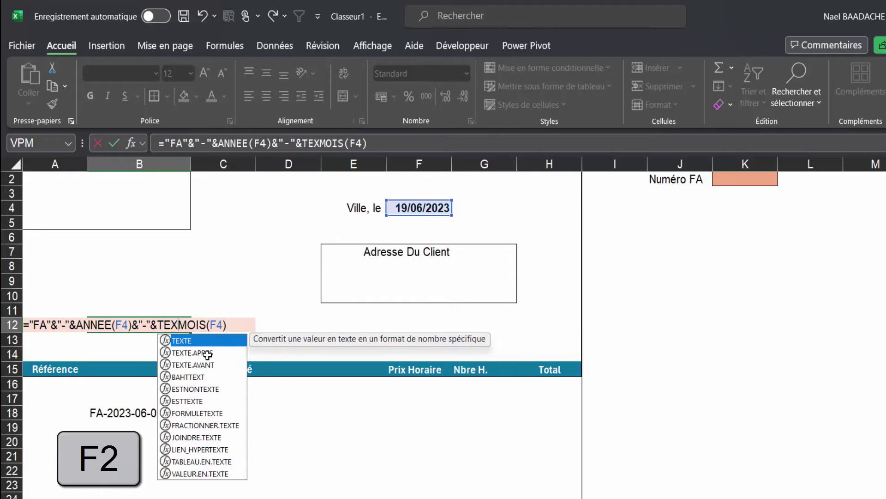
type("TE(MOIS(F4)")
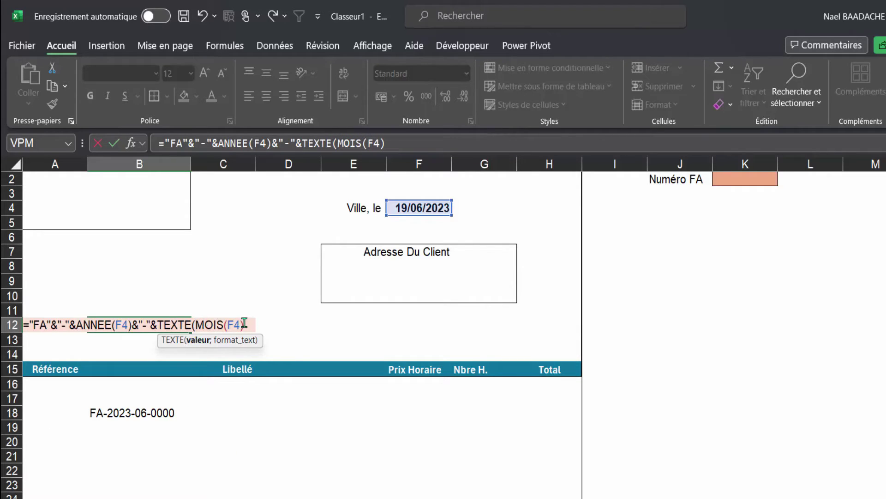
type(";\"")
type("00")
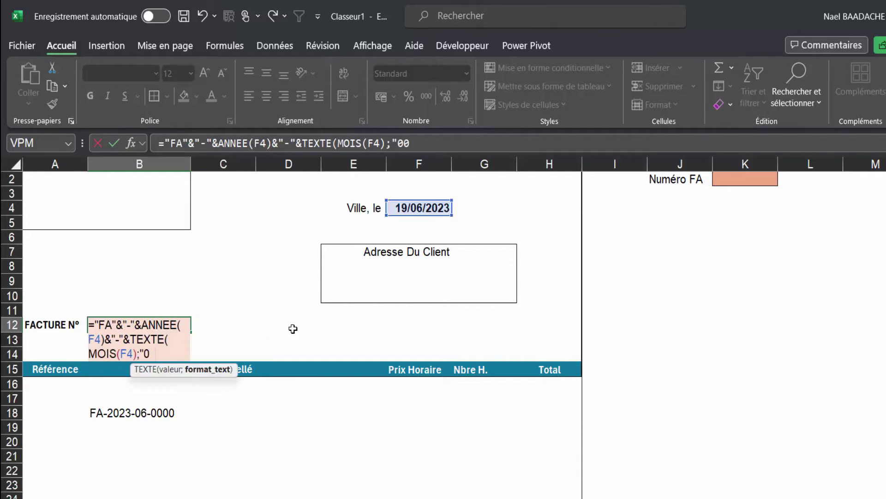
type("\"")
type(")")
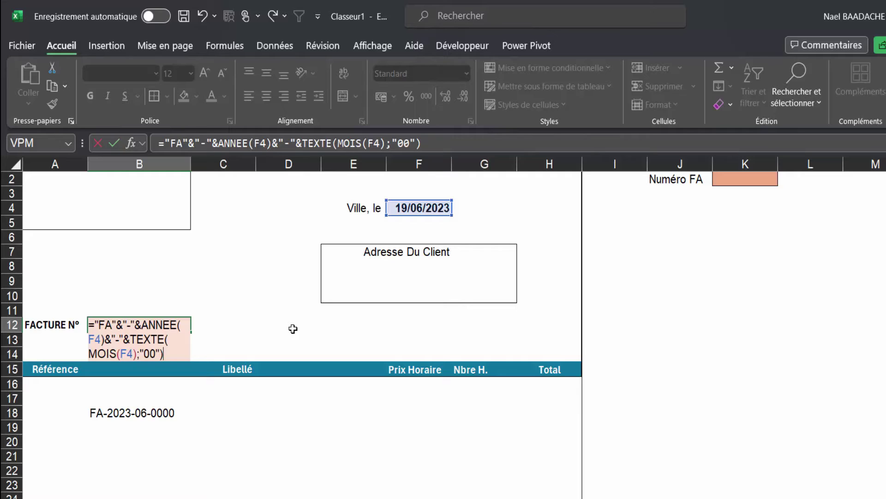
type("&")
type("\"")
type("-\"")
type("&")
left_click(743, 175)
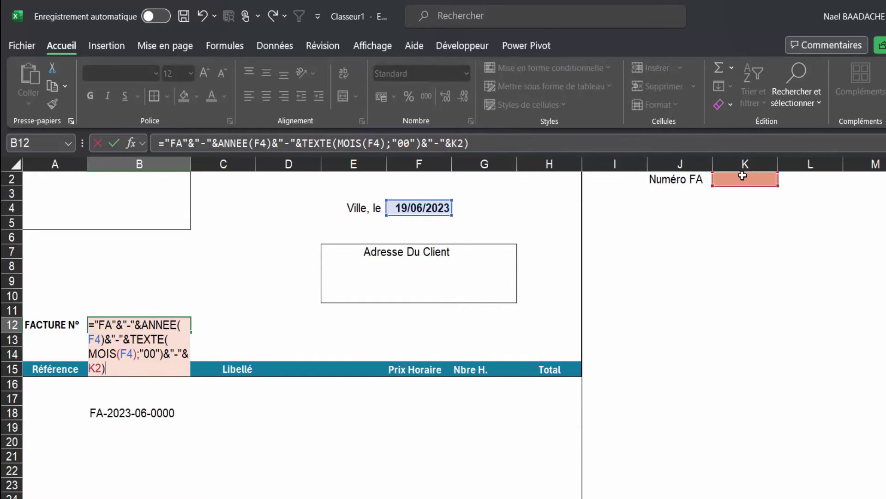
key("Return")
key("Return")
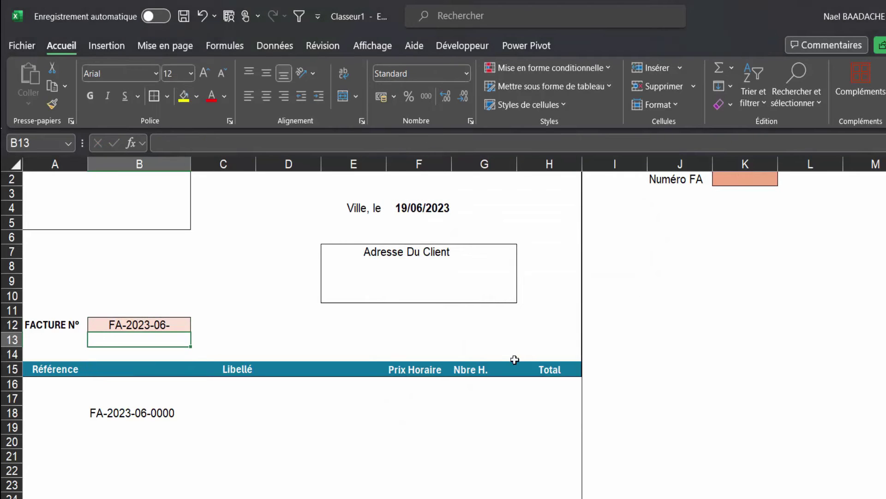
left_click(177, 323)
Set the K2 invoice counter to 1
left_click(743, 179)
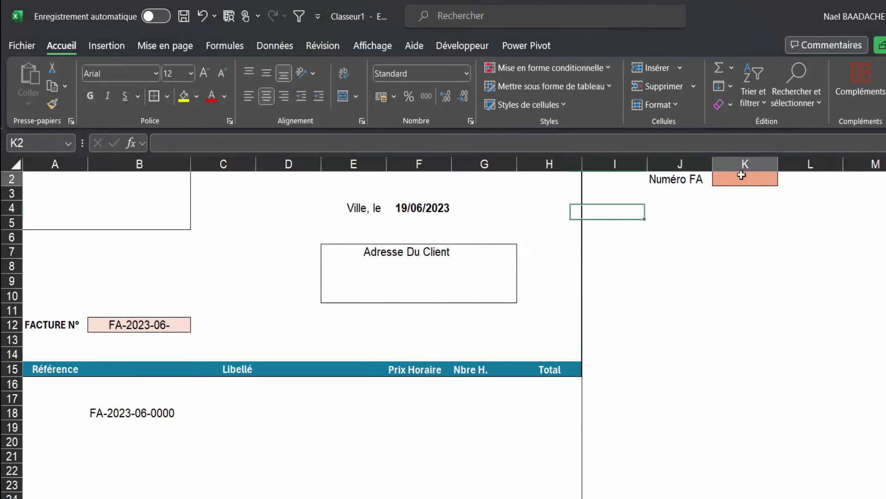
type("1")
key("Return")
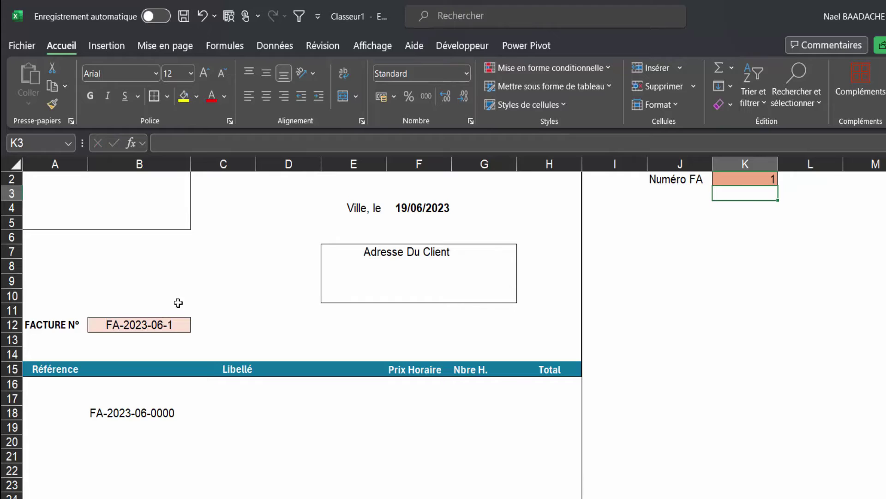
left_click(157, 325)
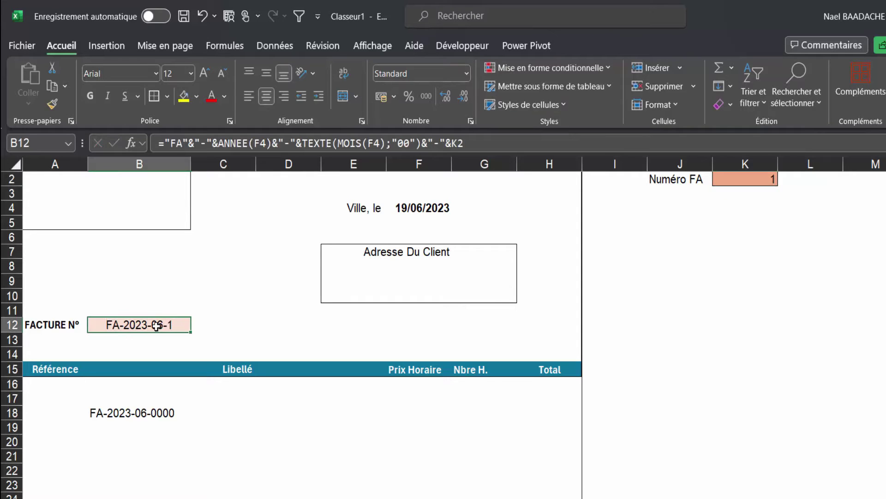
double_click(157, 326)
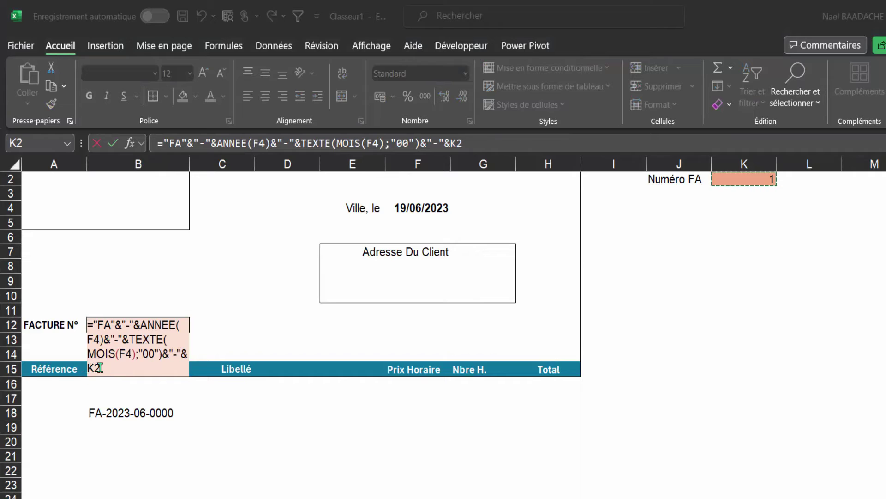
left_click(187, 353)
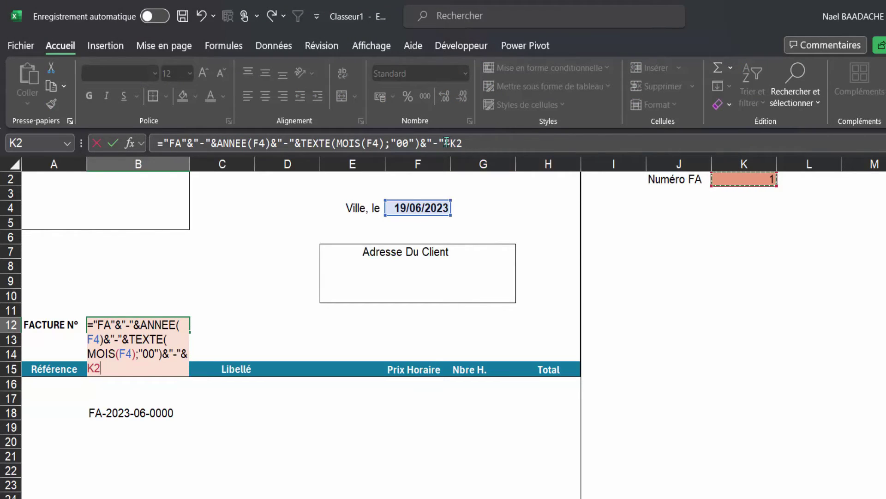
key("Escape")
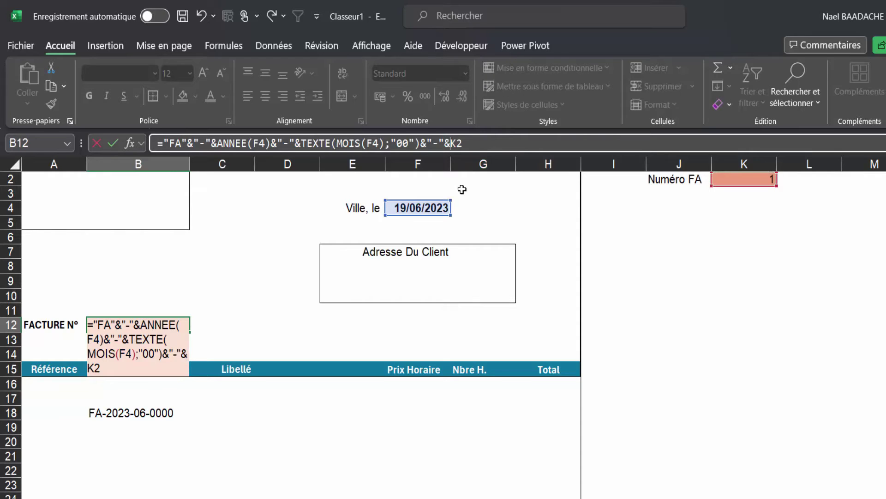
type("texte")
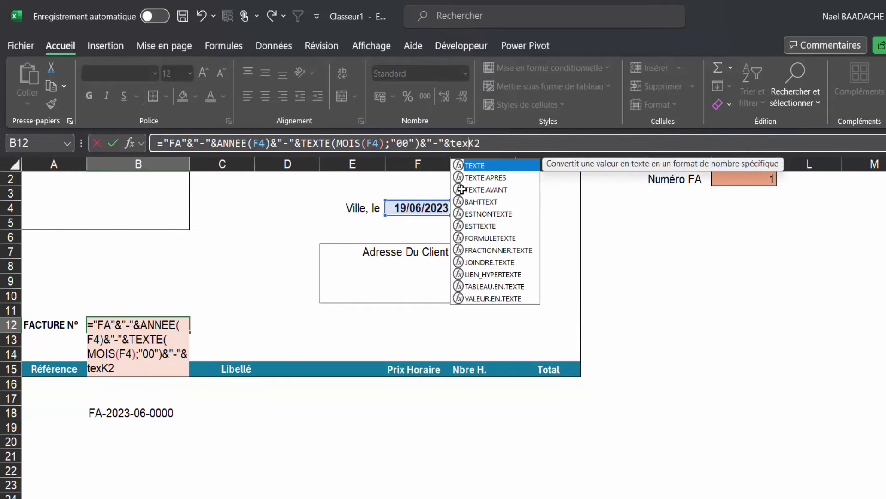
type("(")
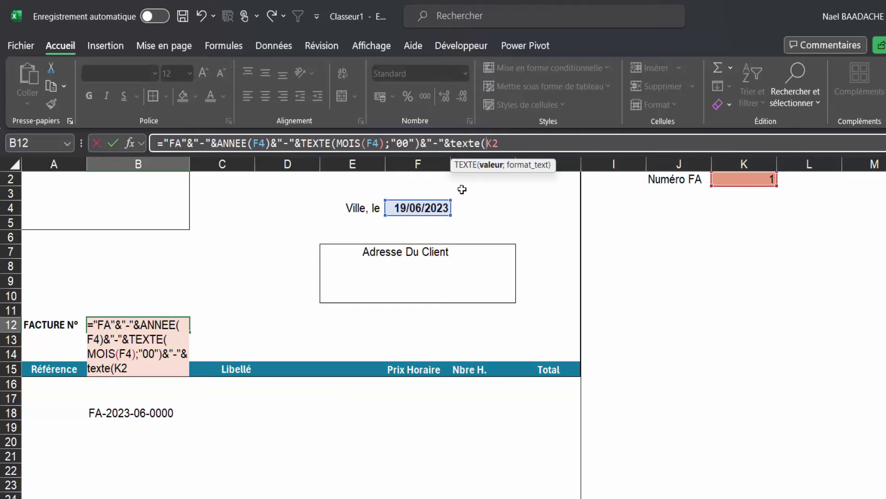
left_click(508, 144)
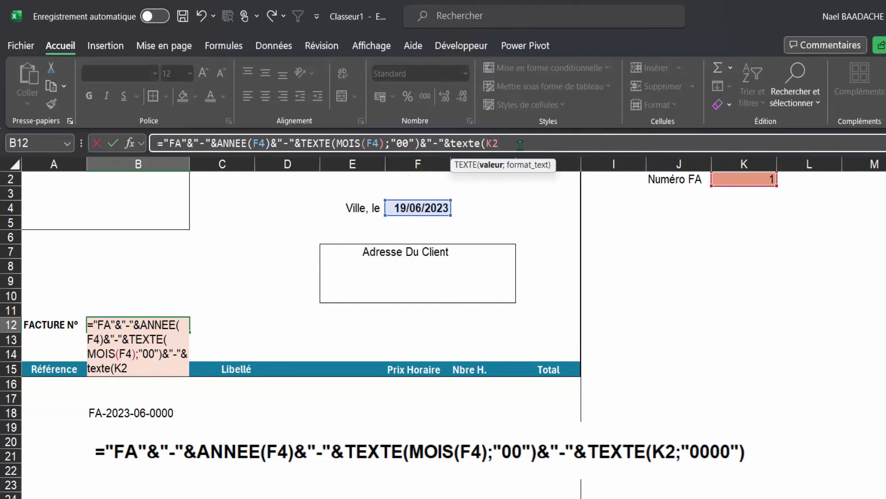
type(";\"")
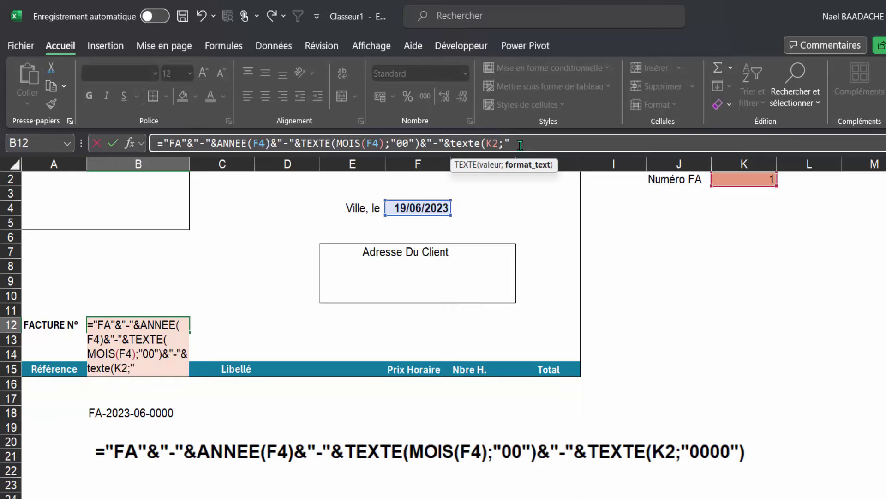
type("0000")
type("\"")
type(")")
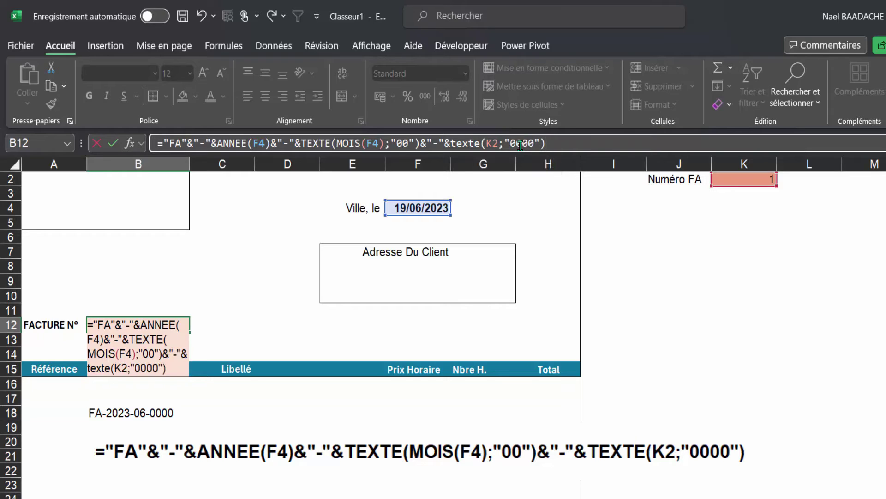
key("Return")
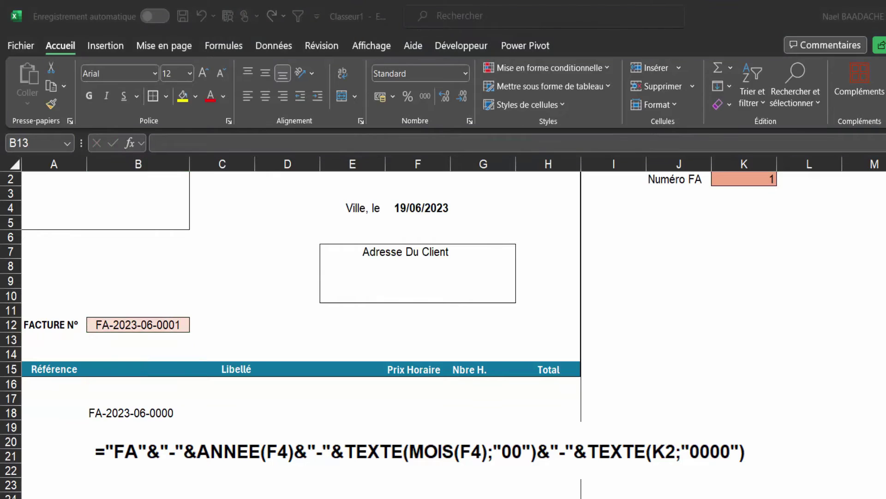
left_click(116, 412)
key("Delete")
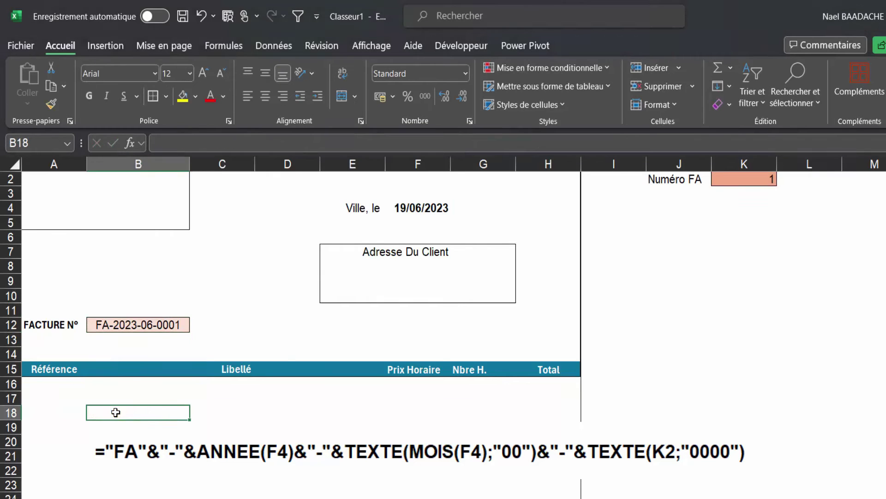
left_click(743, 180)
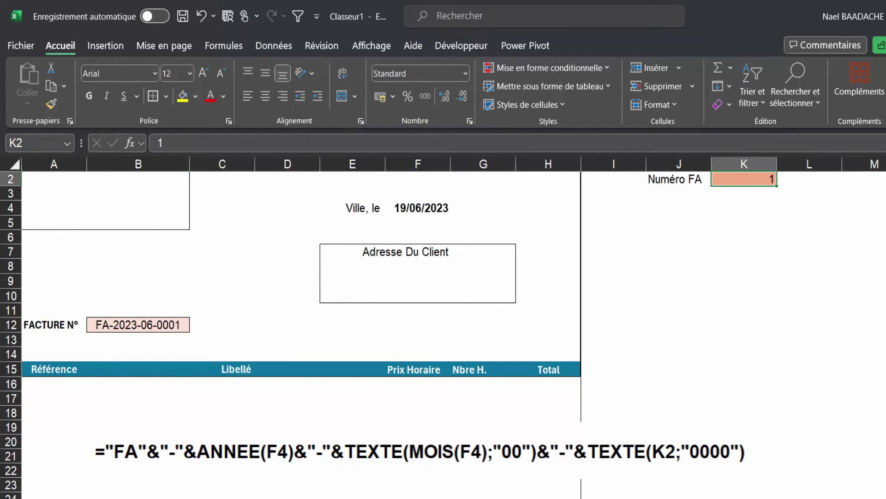
type("2")
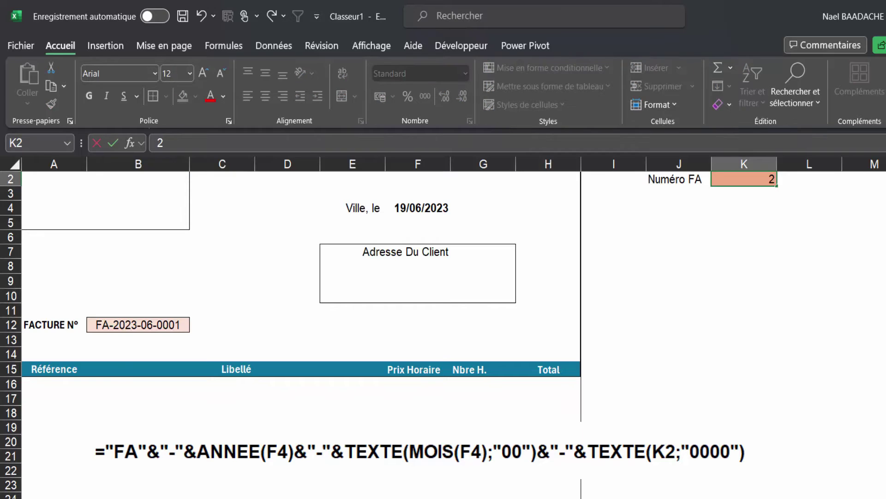
key("Return")
left_click(127, 325)
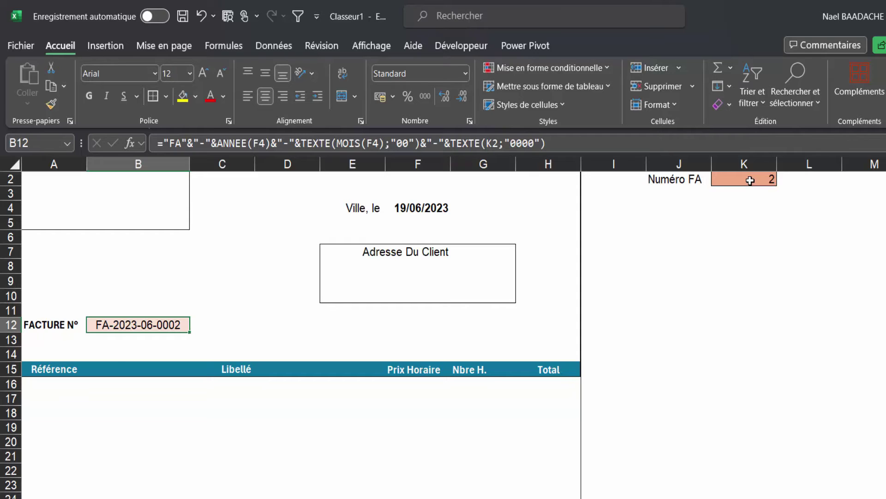
Enable the Développeur ribbon tab in Excel Options, then clear the K2 counter
left_click(459, 46)
left_click(637, 239)
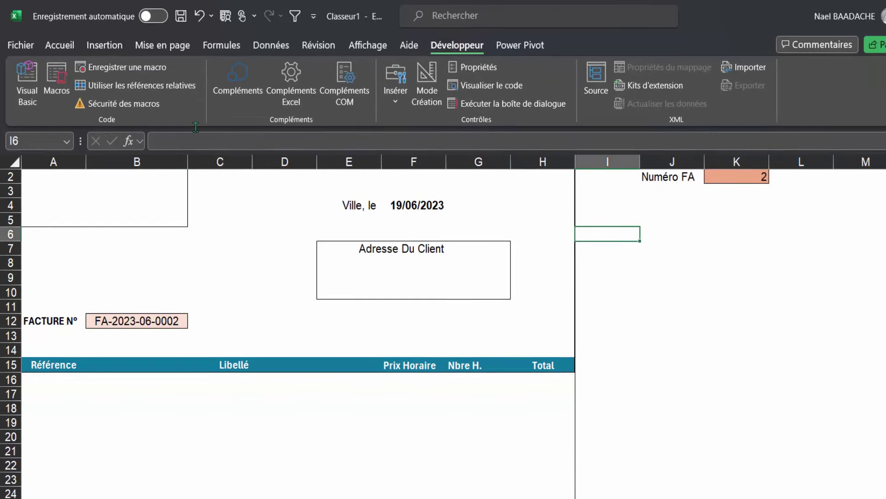
left_click(18, 43)
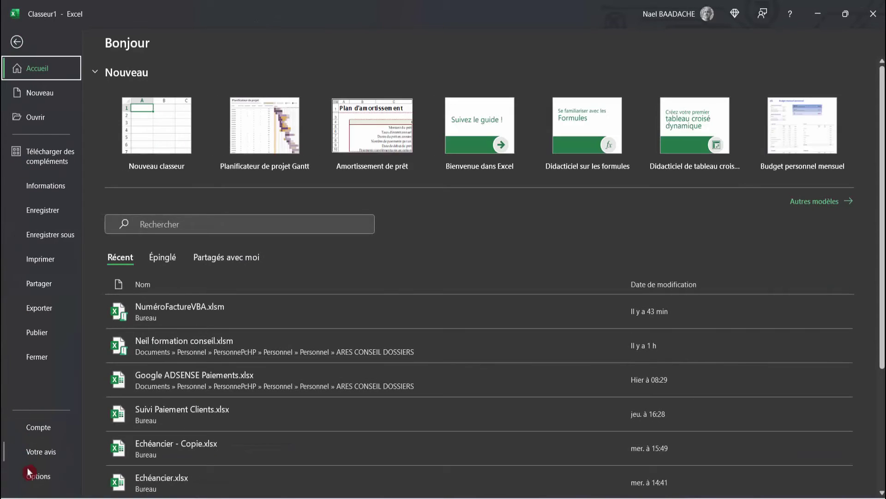
left_click(29, 471)
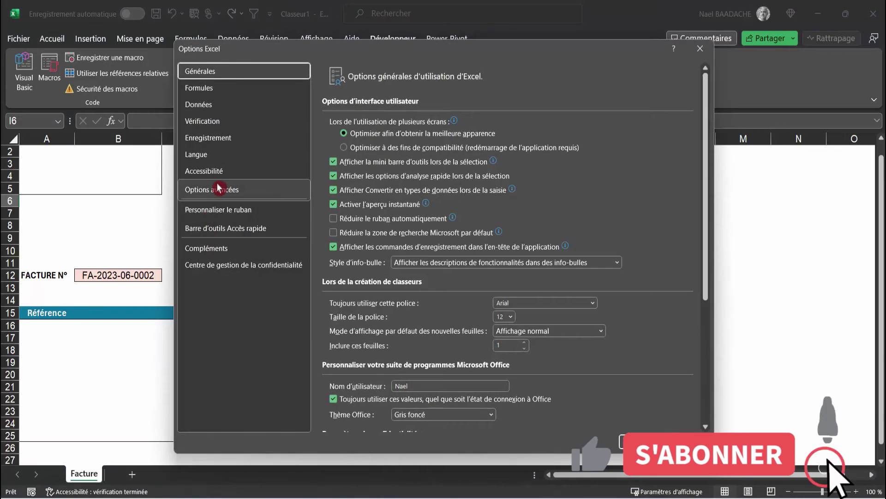
left_click(210, 209)
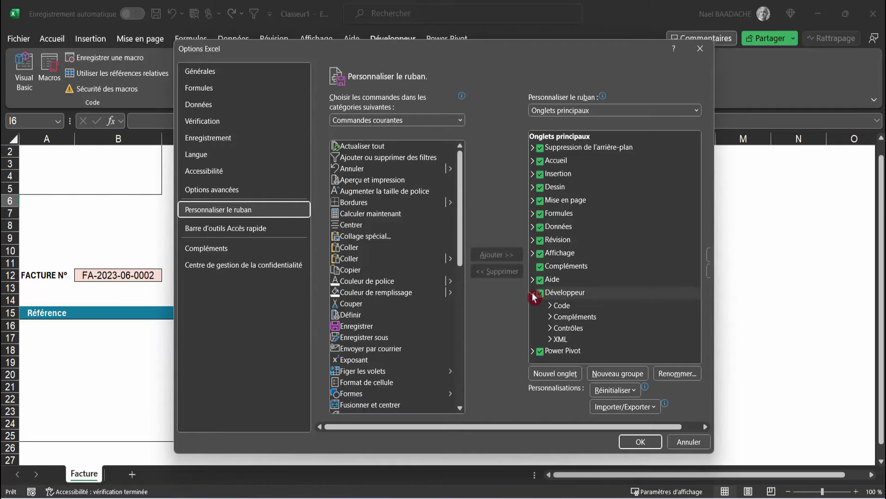
left_click(640, 441)
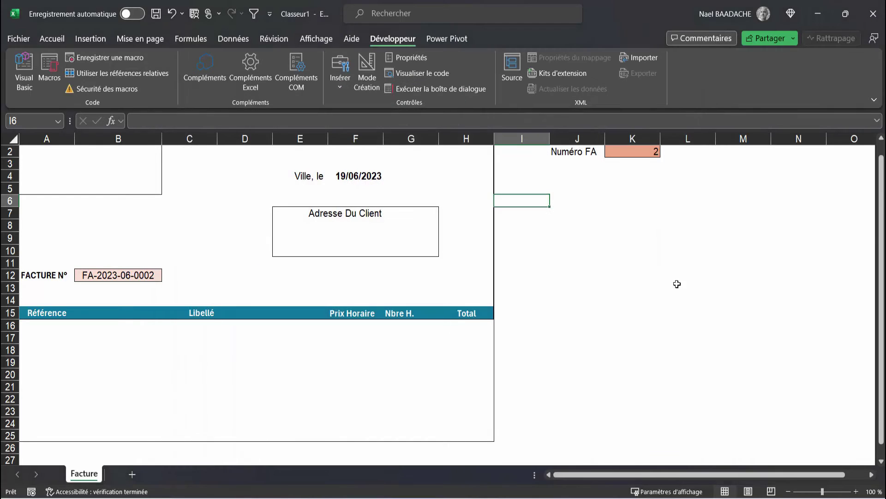
left_click(636, 151)
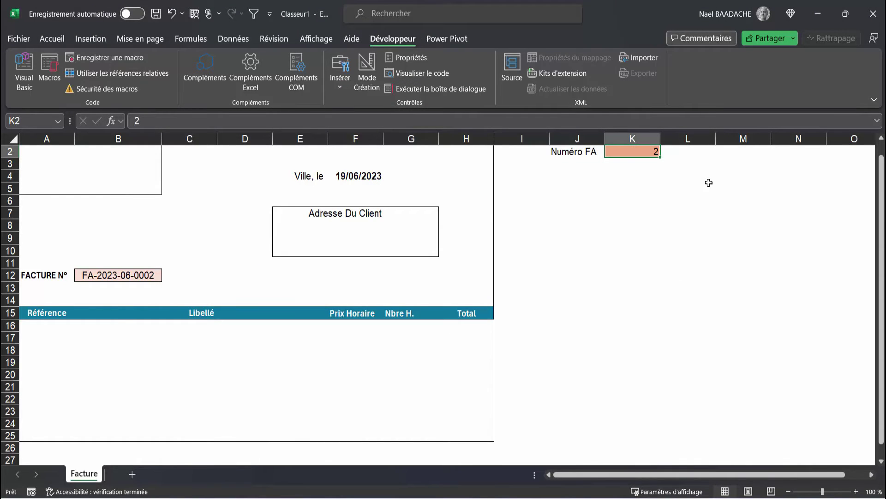
key("Delete")
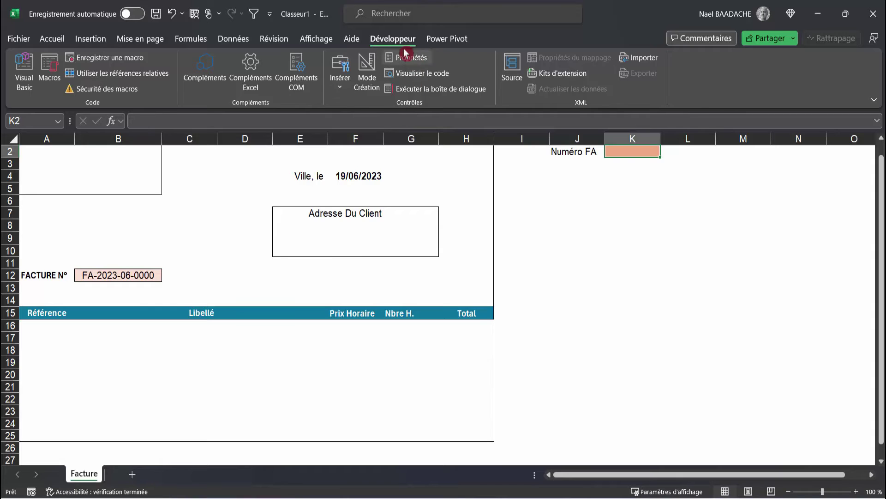
Open the VBA editor, insert a new module and declare Sub NumeroFacture()
left_click(25, 69)
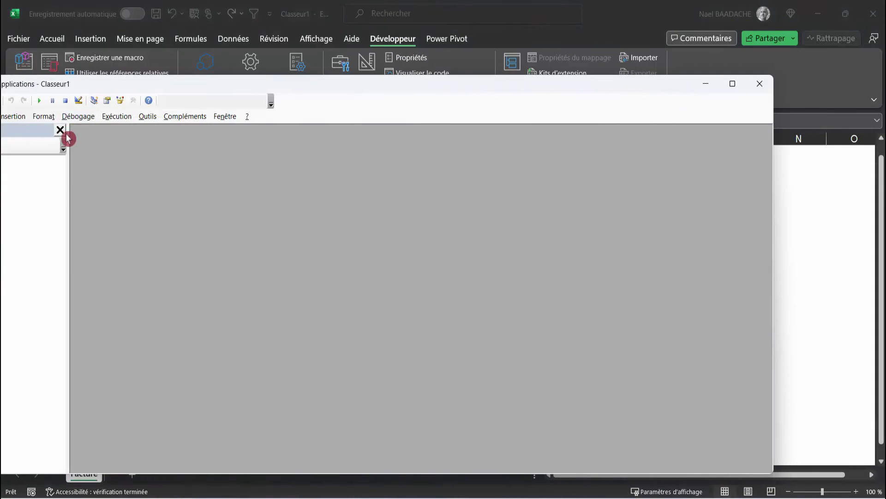
left_click_drag(333, 84, 378, 68)
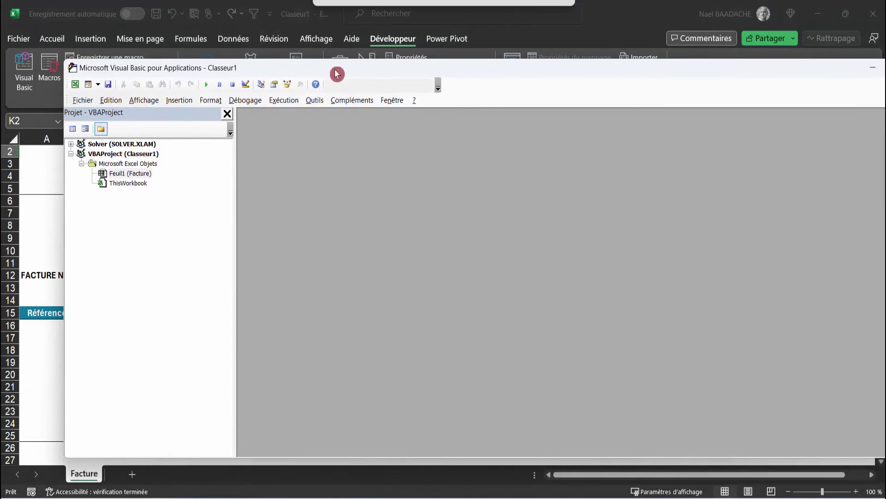
left_click(185, 101)
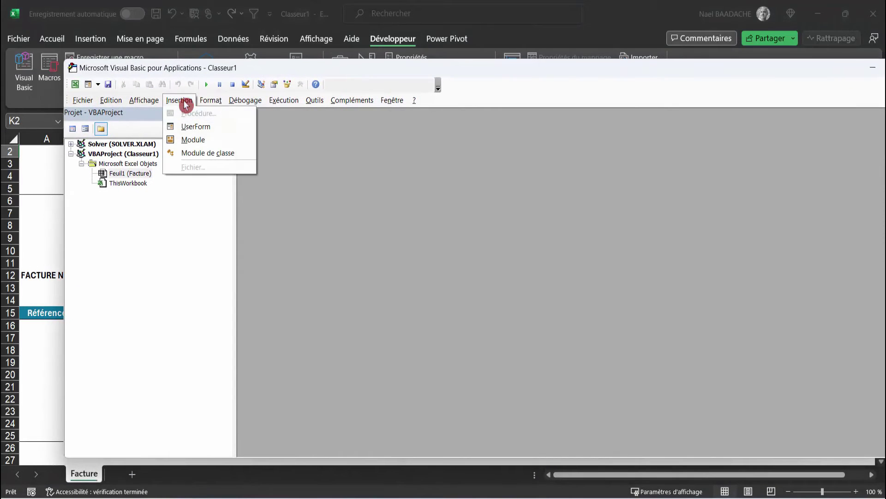
left_click(190, 140)
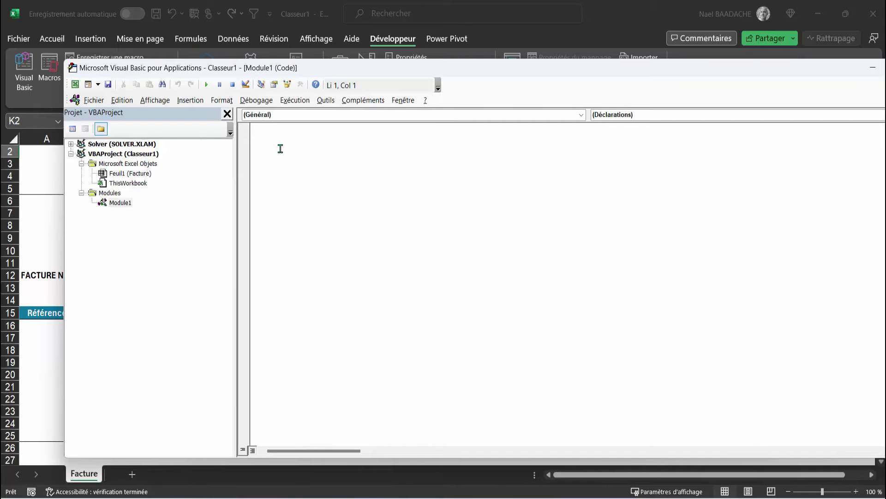
type("S")
type("ub ")
type("Numero")
type("Facture")
key("Return")
key("Return")
key("Return")
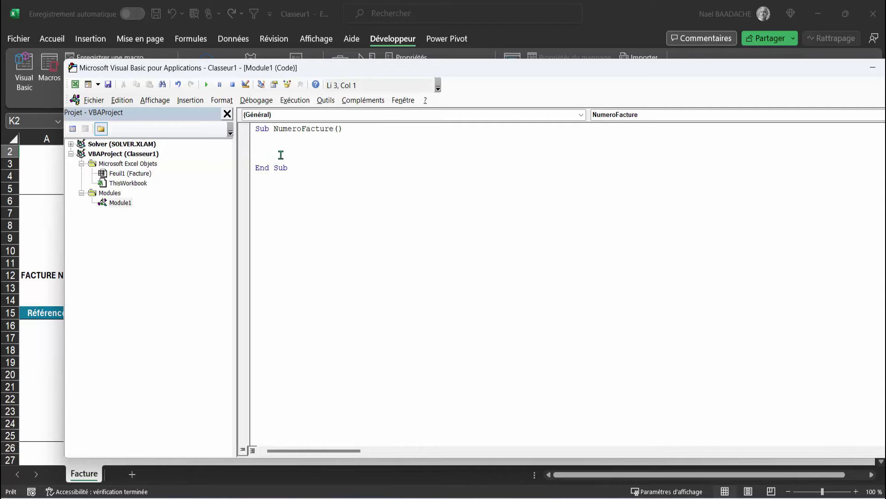
Write the line setting Sheets("Facture").Range("K2").Value to its own value plus 1
type("Sheet")
type("s")
left_click_drag(445, 69, 583, 102)
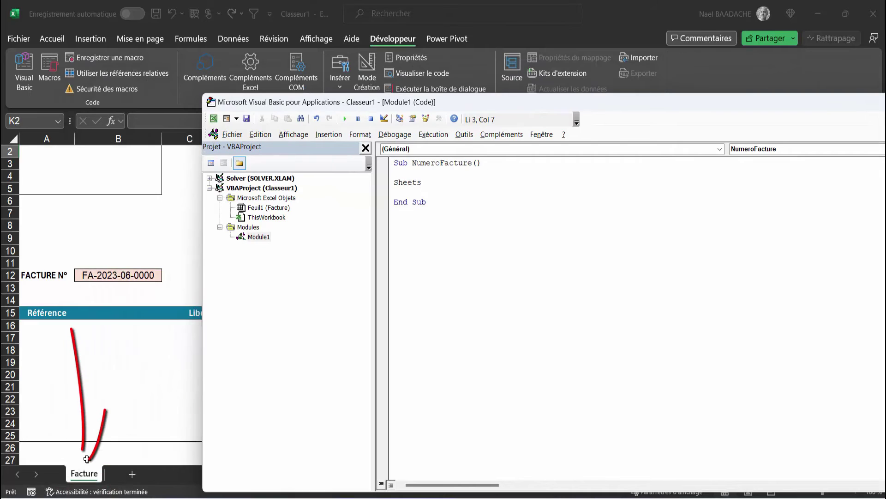
left_click_drag(527, 103, 433, 106)
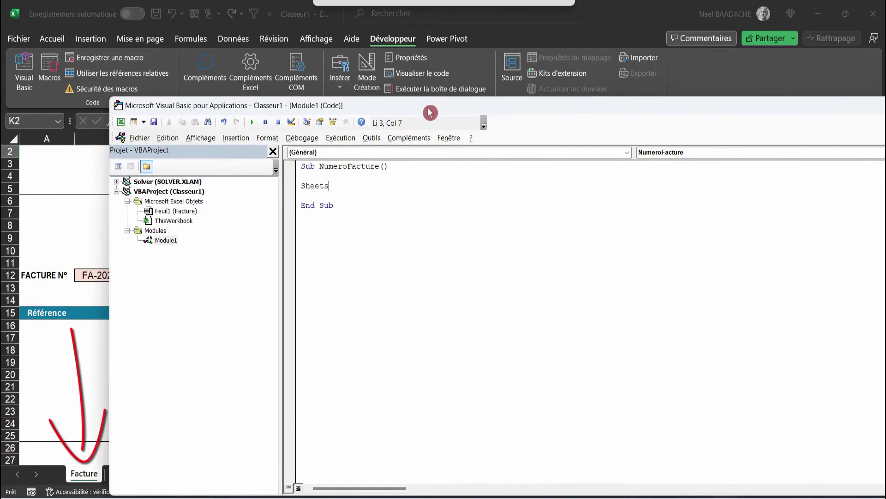
type("(")
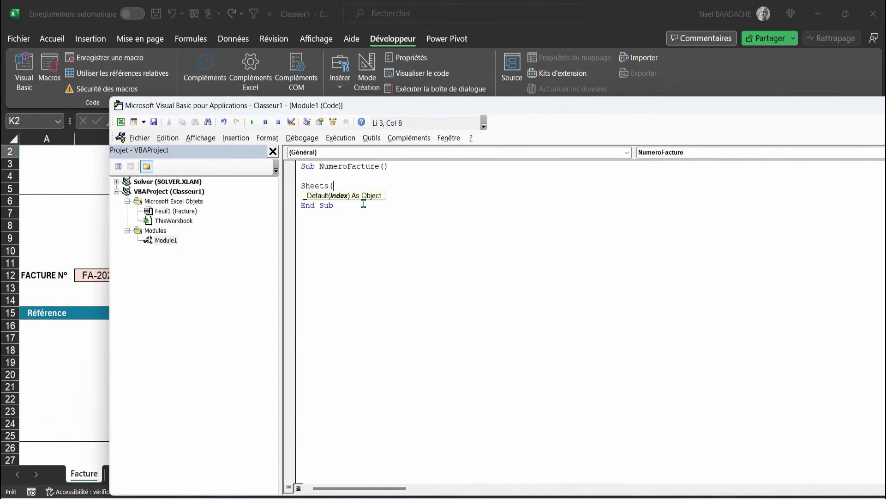
type("\"Fact")
type("ur")
key("BackSpace")
key("BackSpace")
key("BackSpace")
type("ture\").")
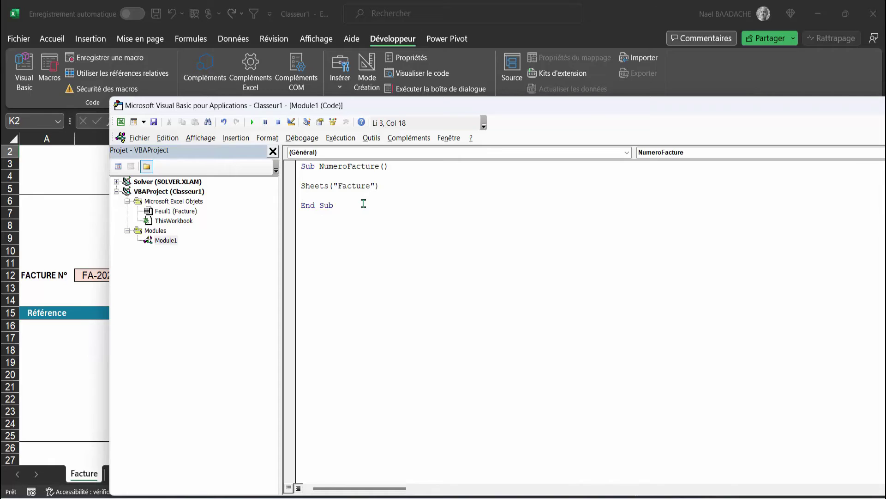
type("ran")
type("ge(")
left_click_drag(545, 111, 487, 289)
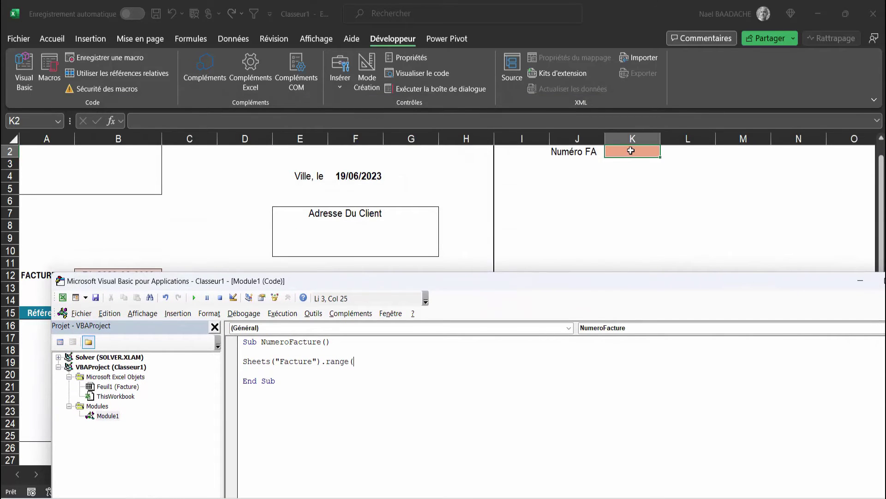
left_click_drag(482, 287, 482, 170)
type("\"")
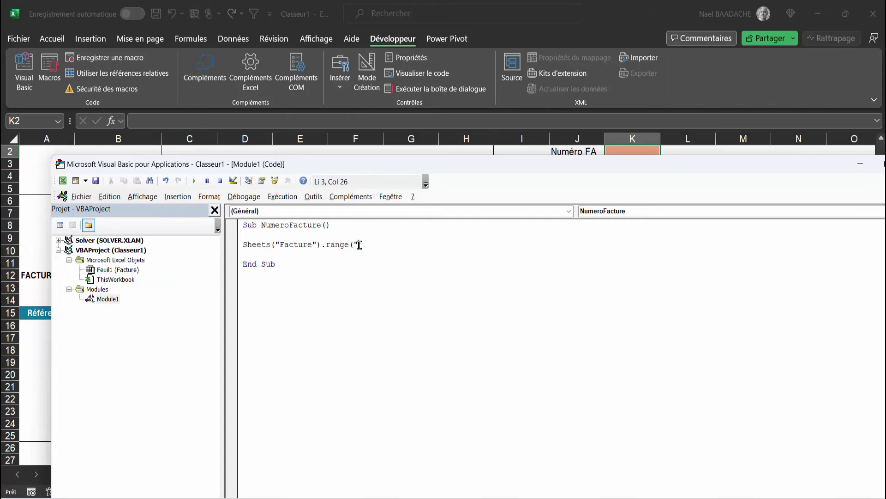
type("K2\").value=")
type("Sheets")
type("(")
type("\"F")
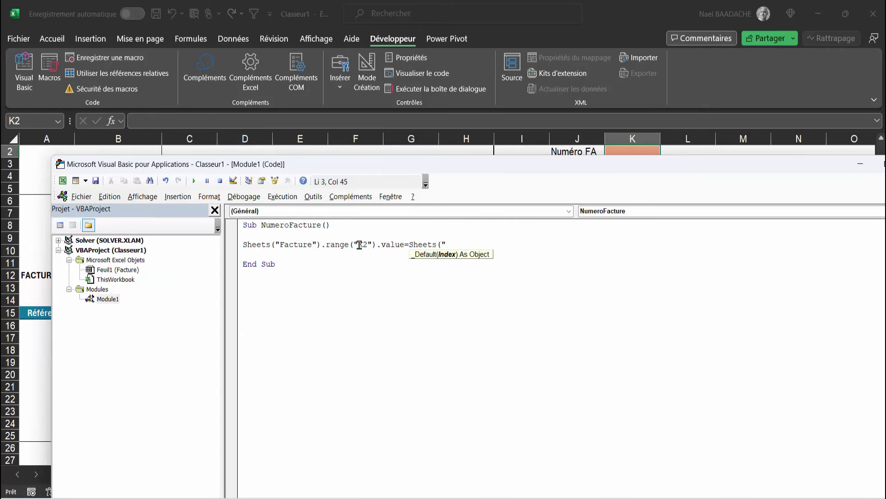
type("actu")
type("re\").R")
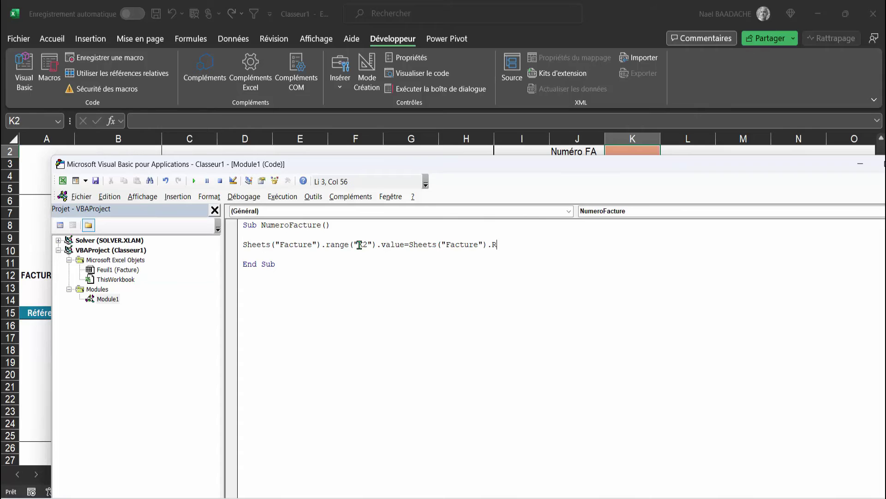
type("ange(\"K2")
type(").")
type("va")
type("lue+1")
key("Return")
Fix the missing quote after K2 flagged by the compile error and remove blank lines
key("Return")
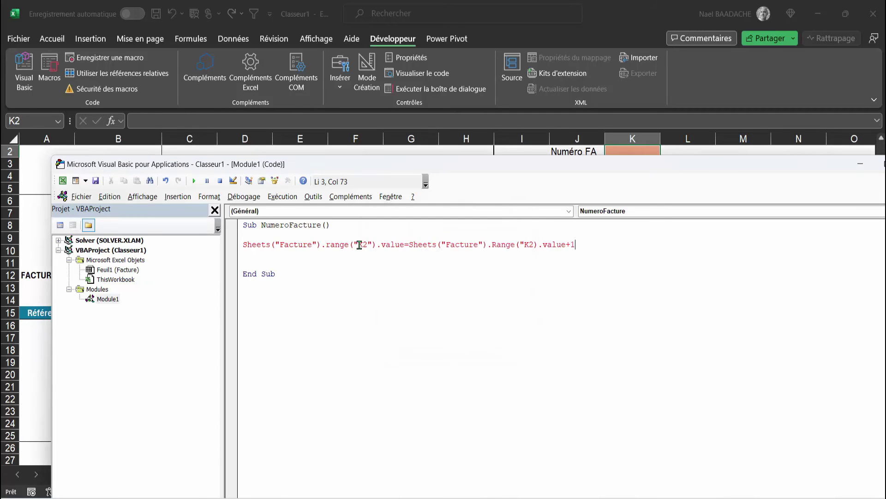
key("Return")
left_click(442, 308)
type("\"")
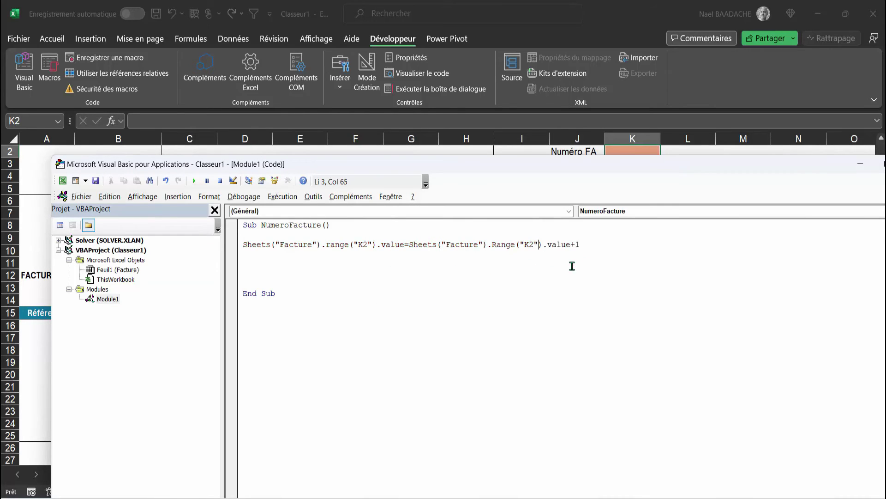
key("Return")
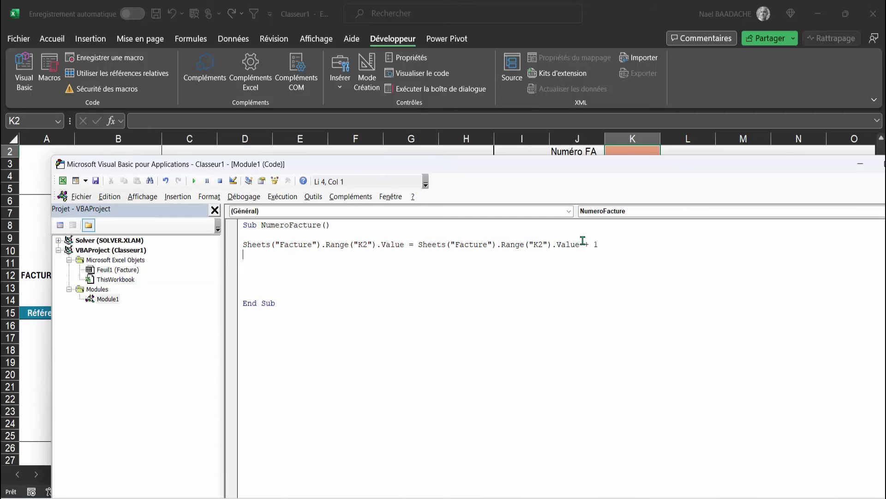
key("Delete")
key("Delete")
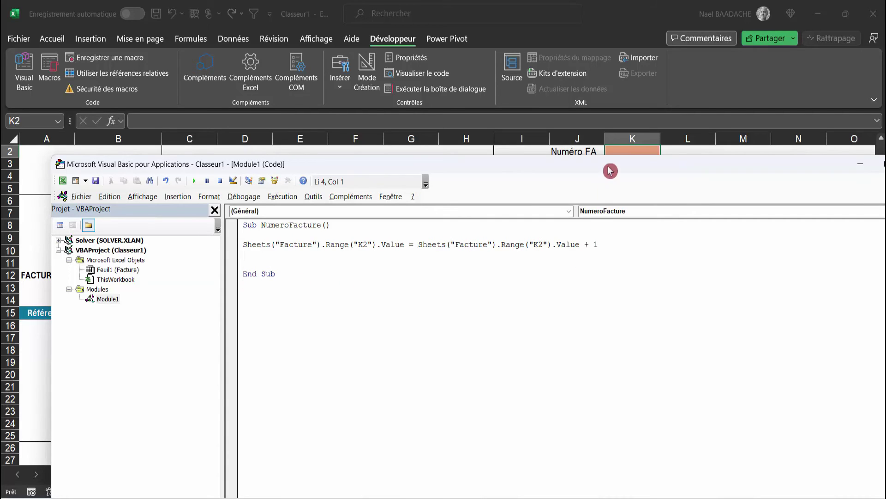
Run the NumeroFacture macro twice, raising K2 to 2, and return to the Excel sheet
left_click_drag(609, 166, 601, 286)
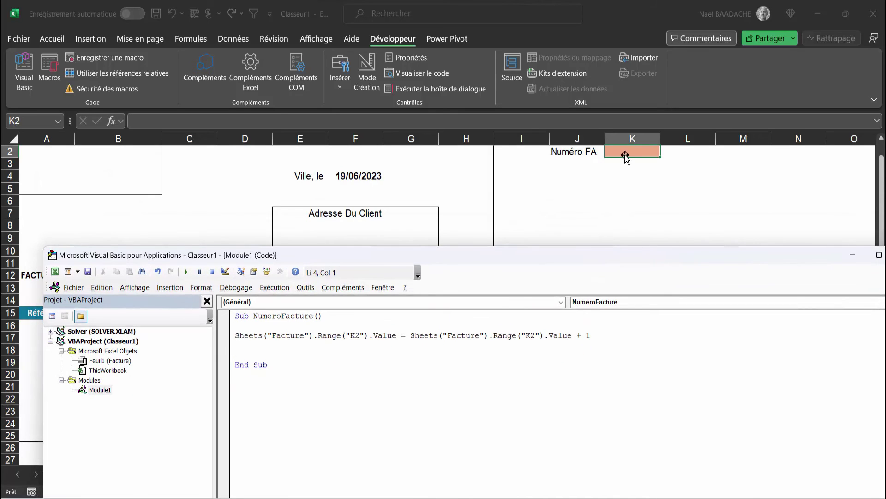
left_click(187, 275)
left_click(185, 275)
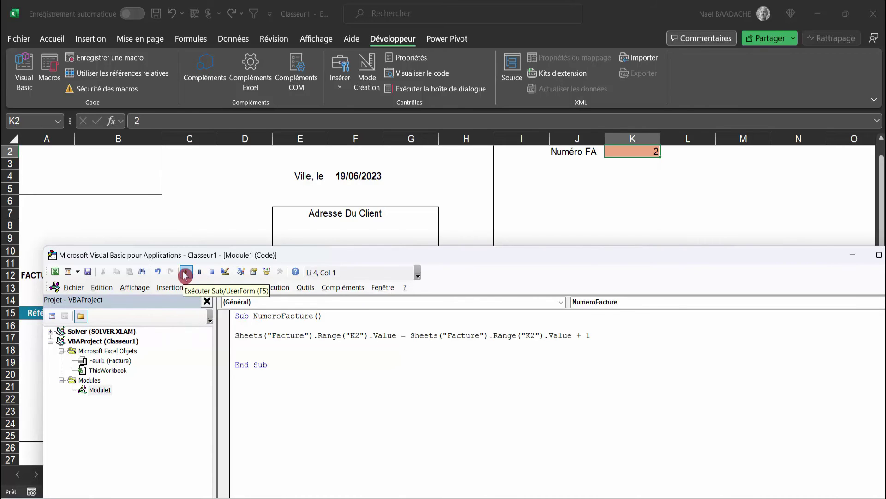
left_click_drag(343, 255, 365, 138)
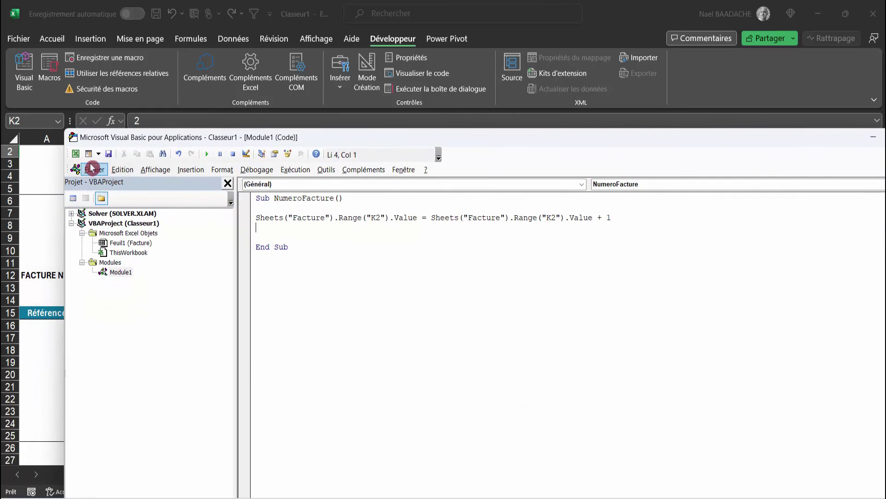
left_click(76, 155)
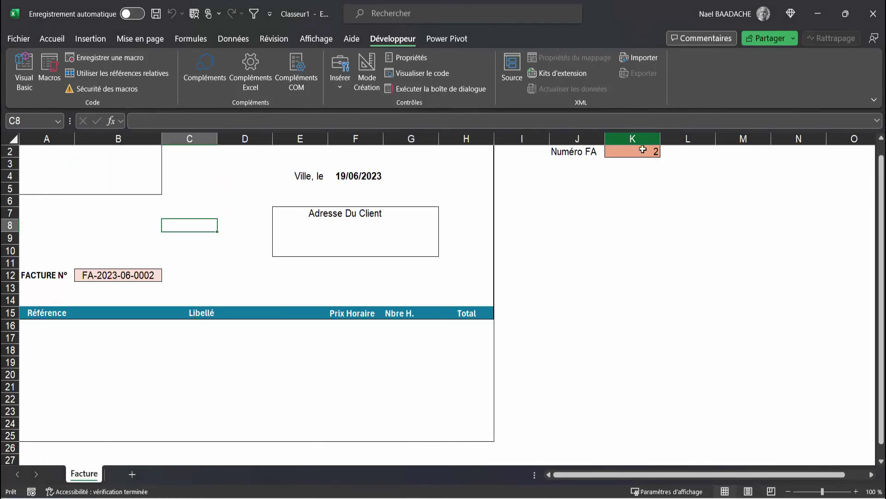
left_click(643, 149)
key("Delete")
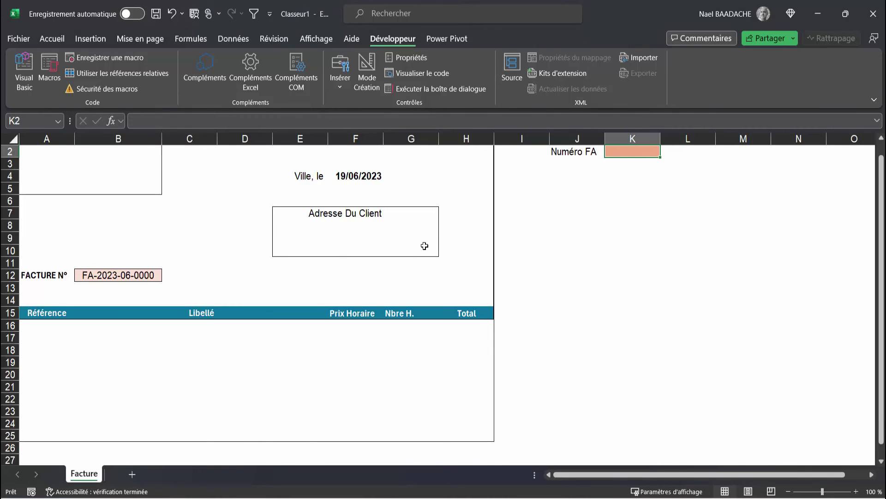
left_click(618, 228)
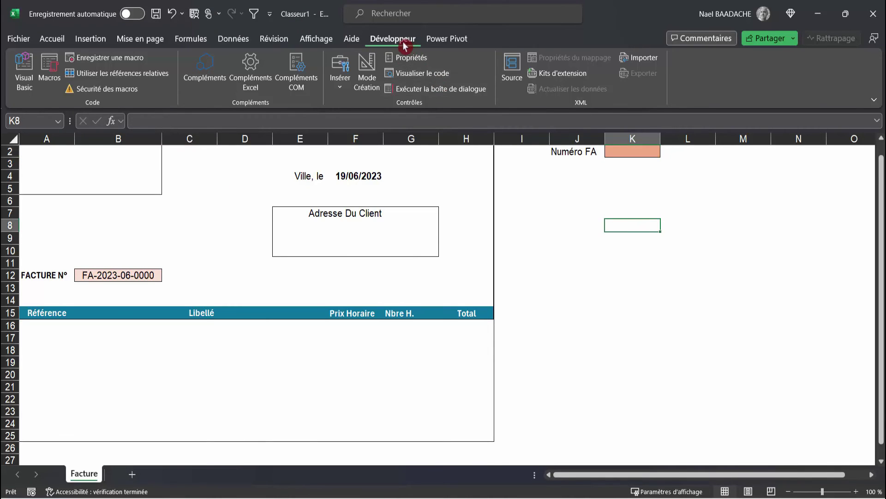
left_click(49, 69)
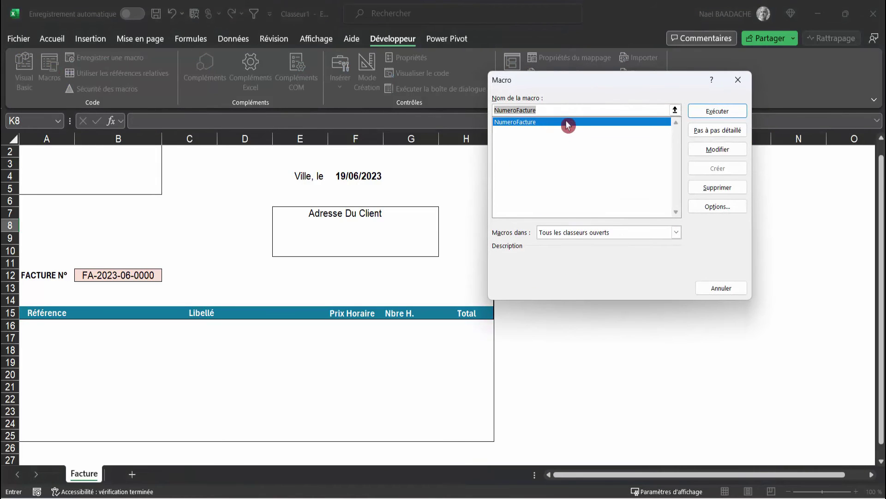
left_click(714, 113)
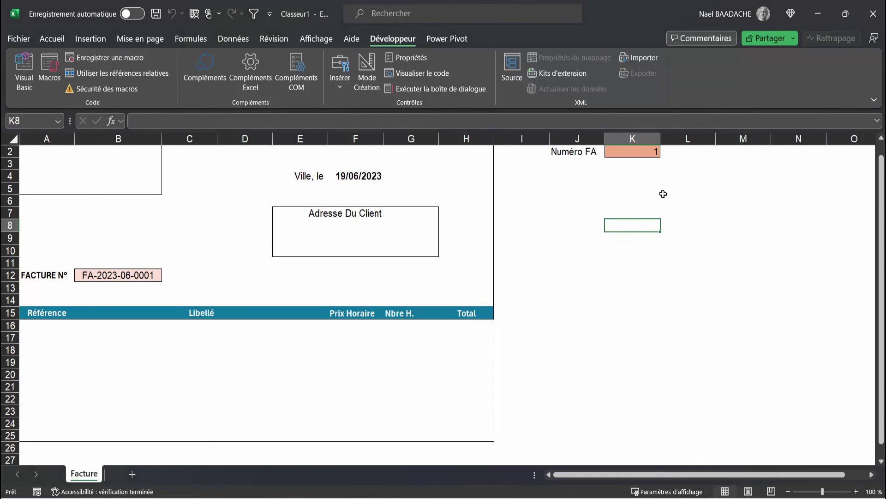
left_click(658, 190)
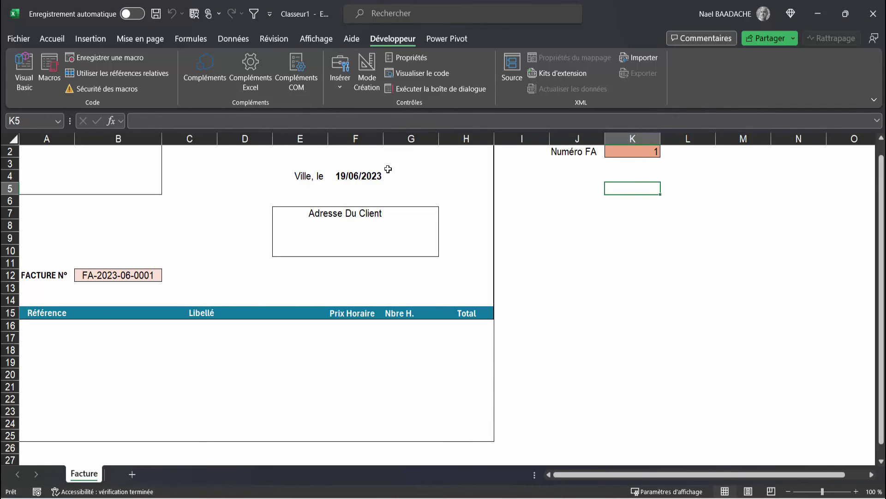
Draw a rectangle shape below the Numéro FA counter labelled 'Numéro FACTURE'
left_click(93, 41)
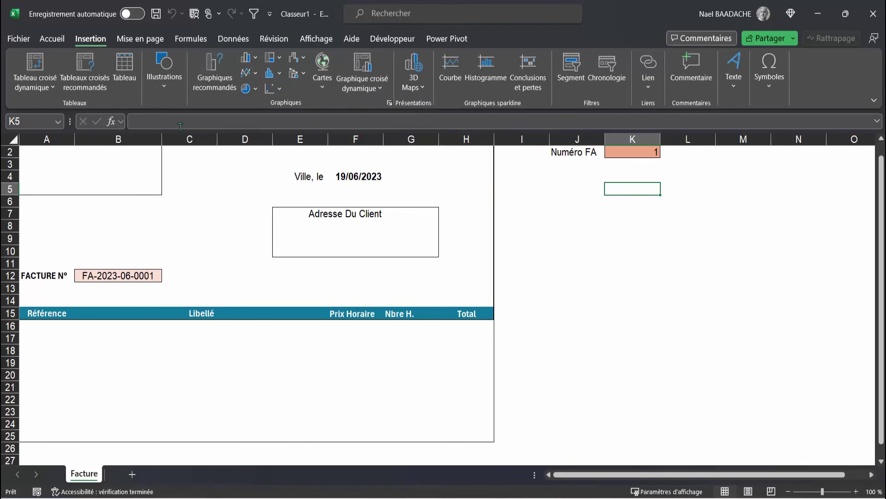
left_click(161, 89)
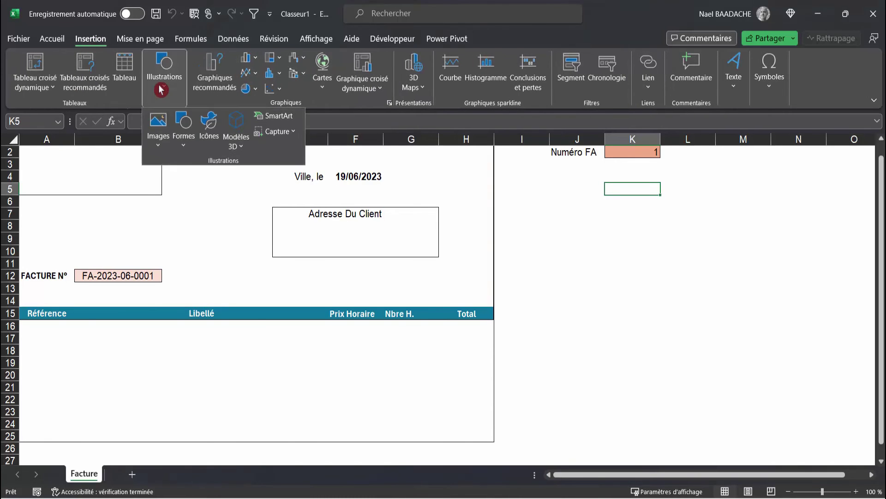
left_click(181, 147)
left_click(211, 178)
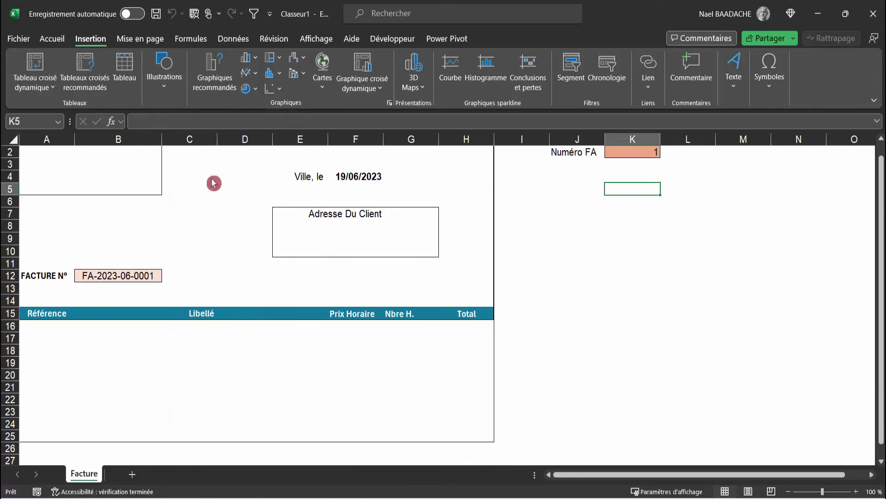
left_click_drag(579, 204, 667, 231)
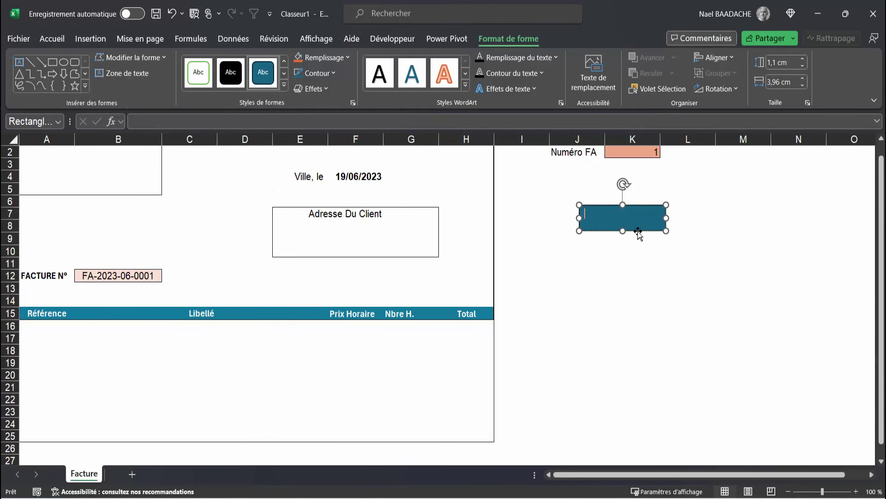
type("Numéro ")
type("FACTURE")
Centre the rectangle's label both vertically and horizontally
left_click(54, 41)
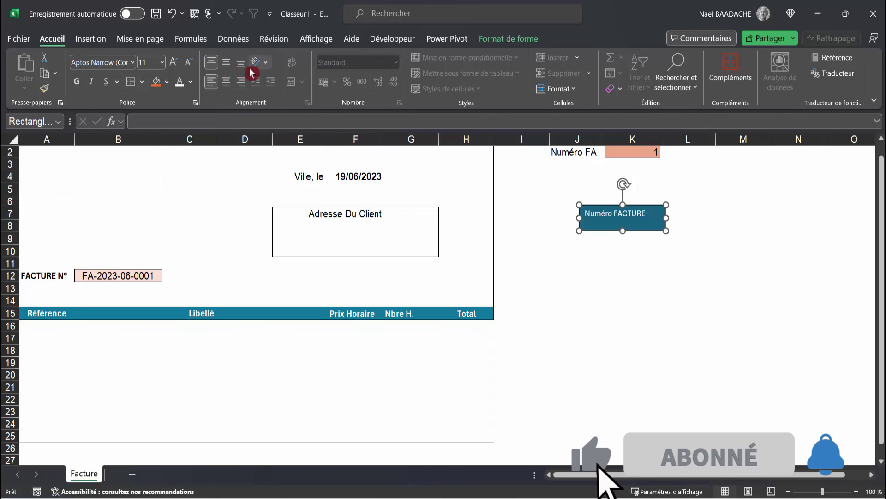
left_click(226, 62)
left_click(227, 81)
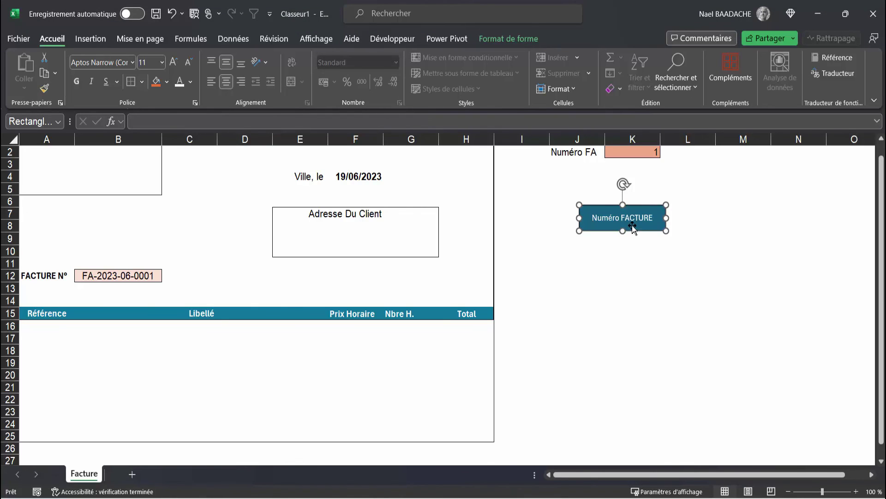
Assign the NumeroFacture macro to the Numéro FACTURE rectangle
right_click(633, 226)
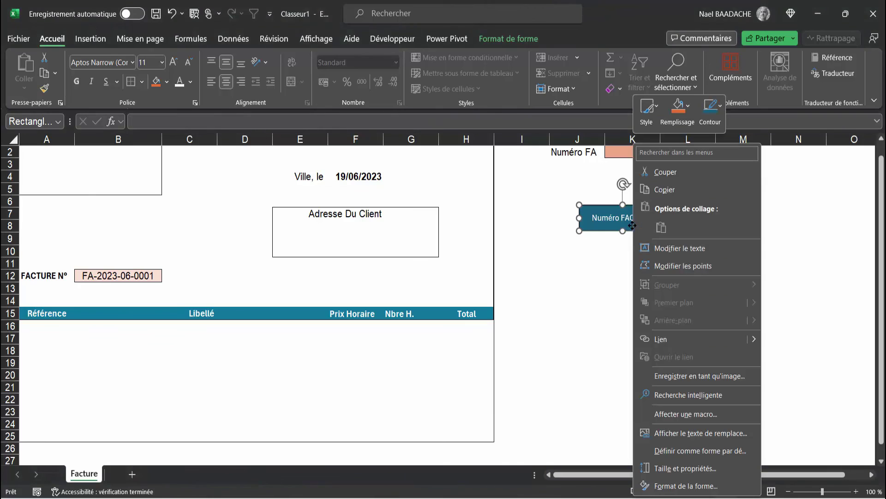
left_click(670, 414)
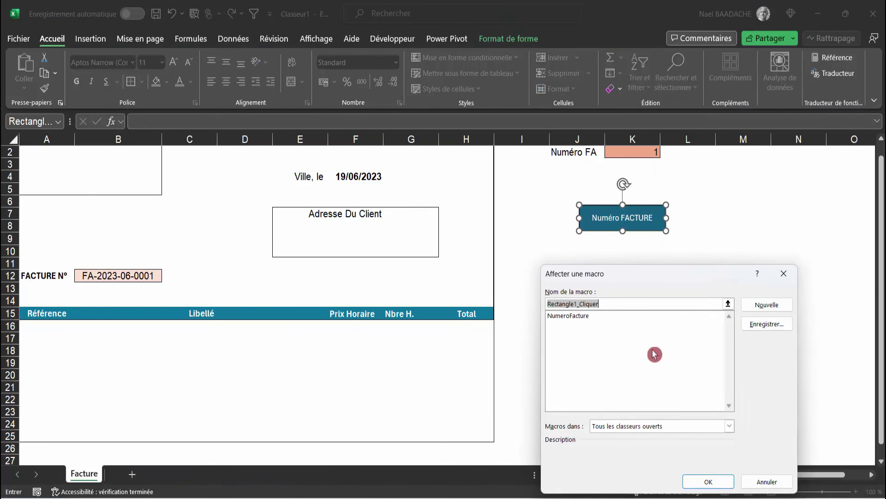
left_click(575, 318)
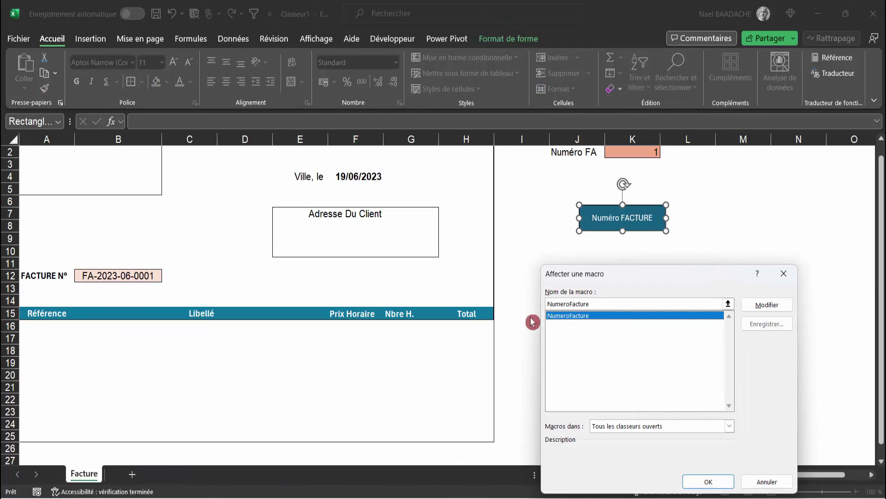
left_click(707, 483)
left_click(696, 340)
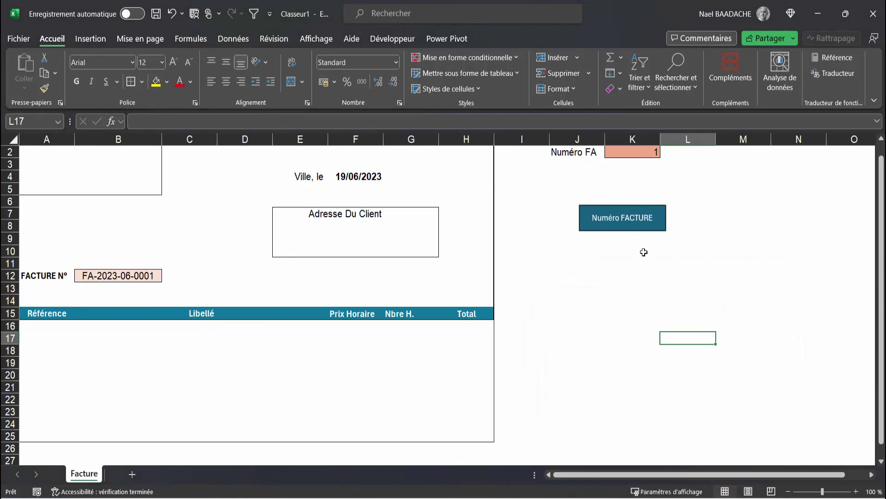
left_click(644, 150)
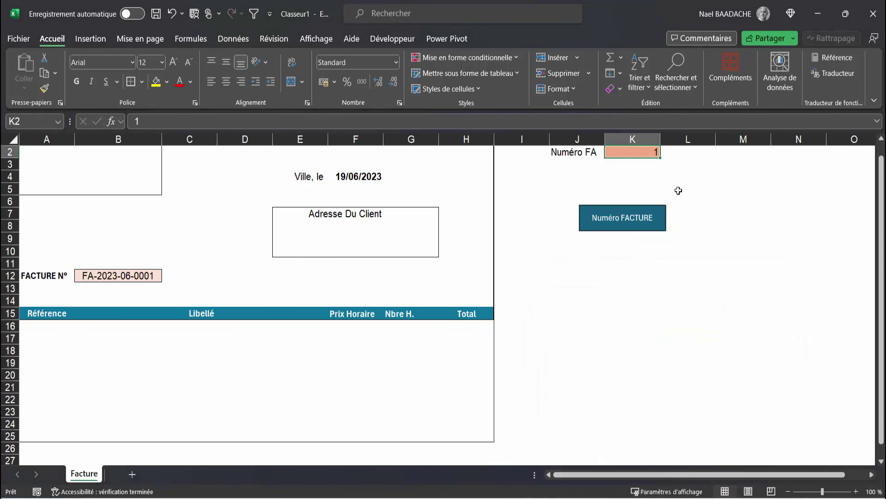
key("Delete")
left_click(629, 222)
left_click(630, 222)
left_click(630, 222)
type("3")
key("Return")
left_click(632, 224)
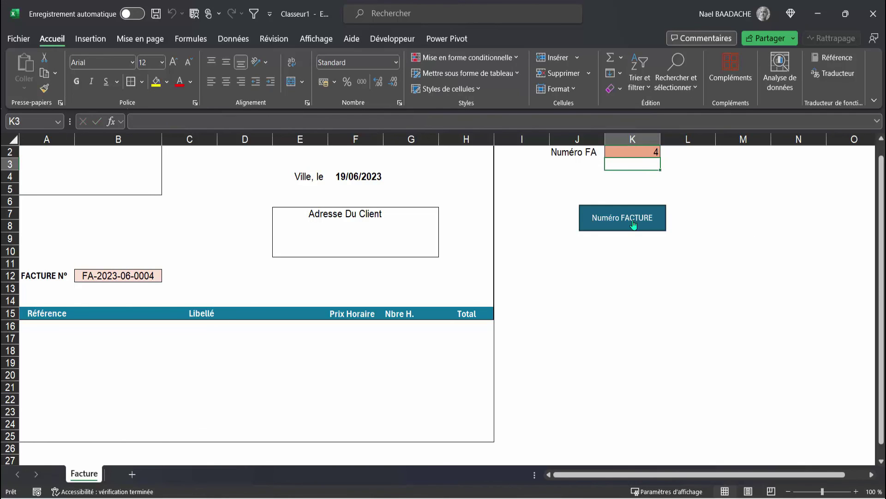
left_click(646, 151)
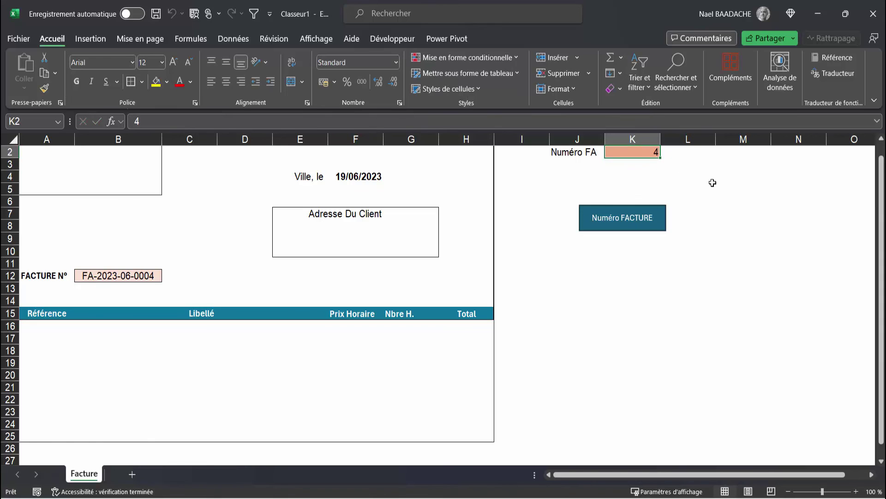
key("Delete")
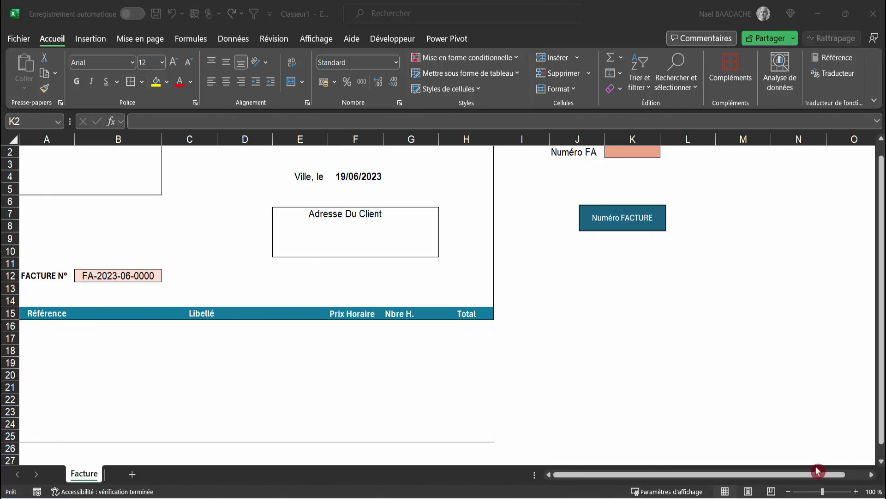
left_click(135, 344)
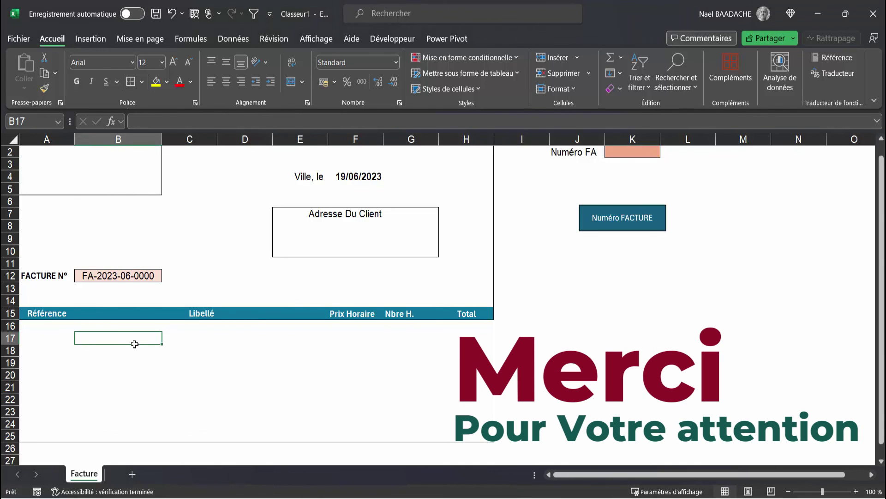
left_click(307, 358)
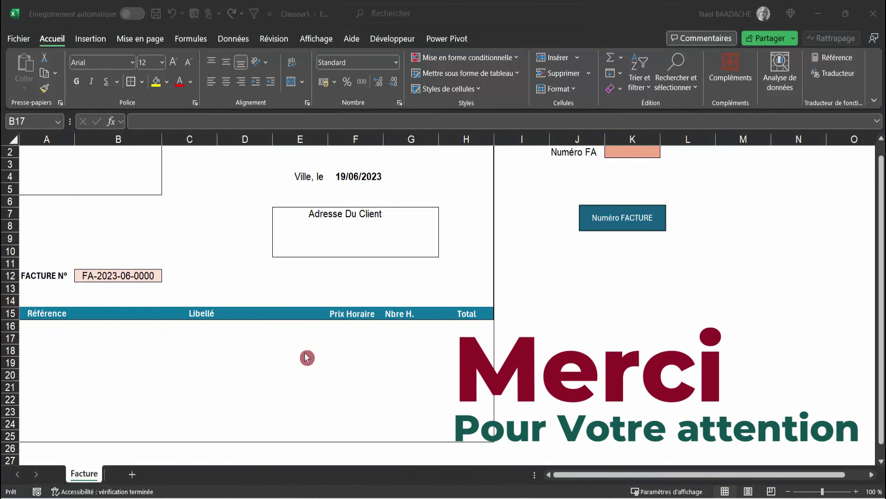